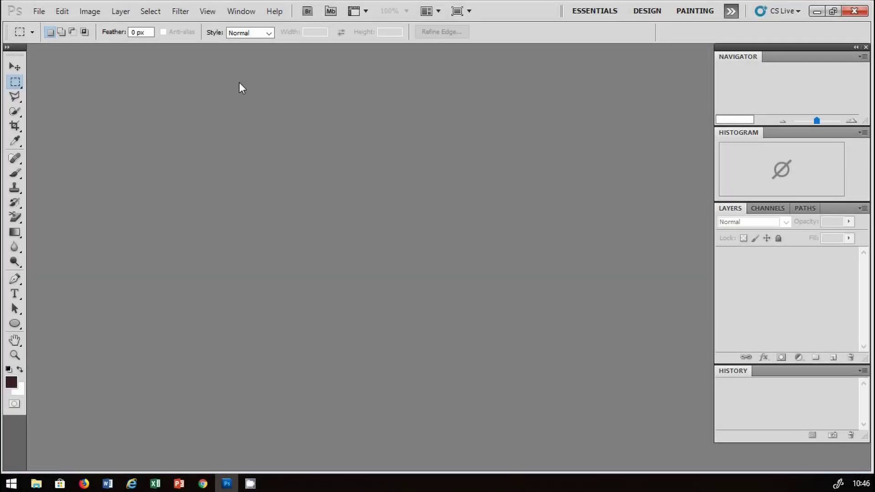
# Step: Create a new white document, Untitled-1, 5184 × 1972 pixels at 300 ppi
pyautogui.click(44, 12)
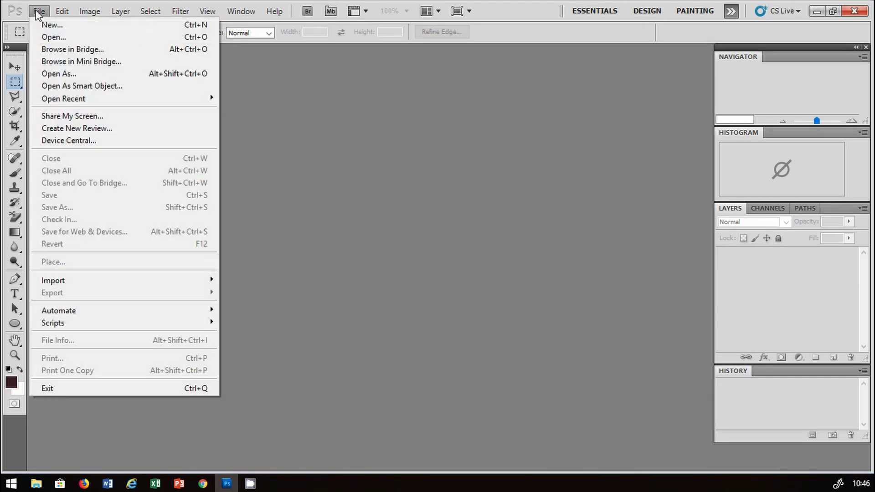
pyautogui.click(45, 26)
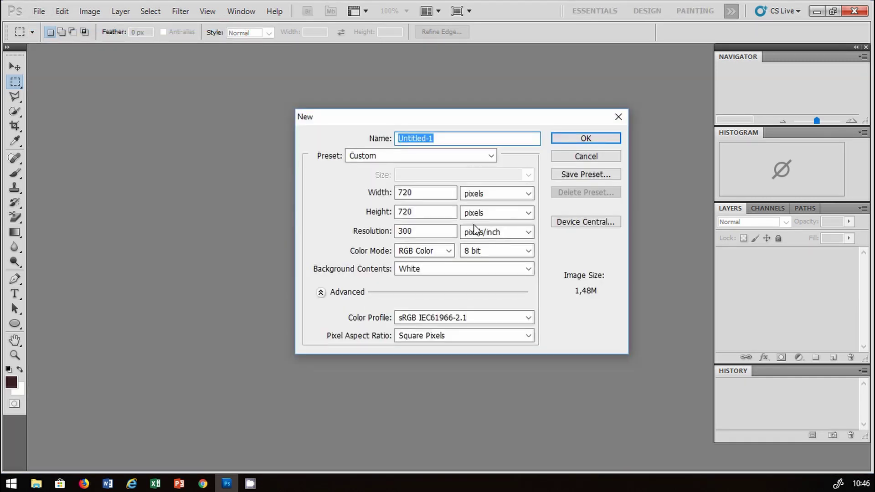
pyautogui.moveTo(429, 193); pyautogui.dragTo(393, 194)
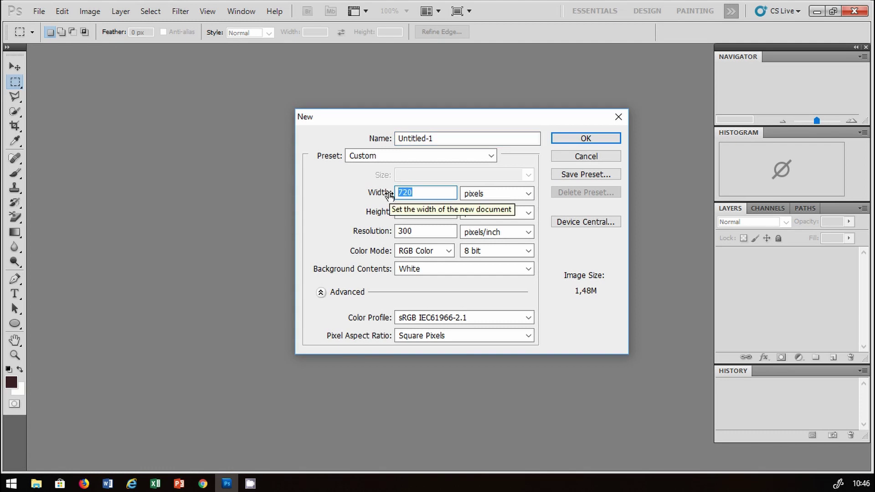
pyautogui.write('5184')
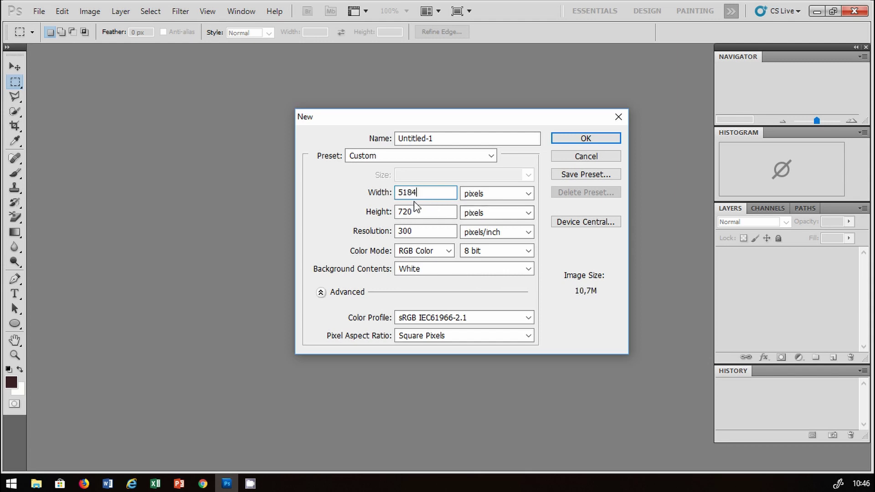
pyautogui.doubleClick(451, 216)
pyautogui.write('1972')
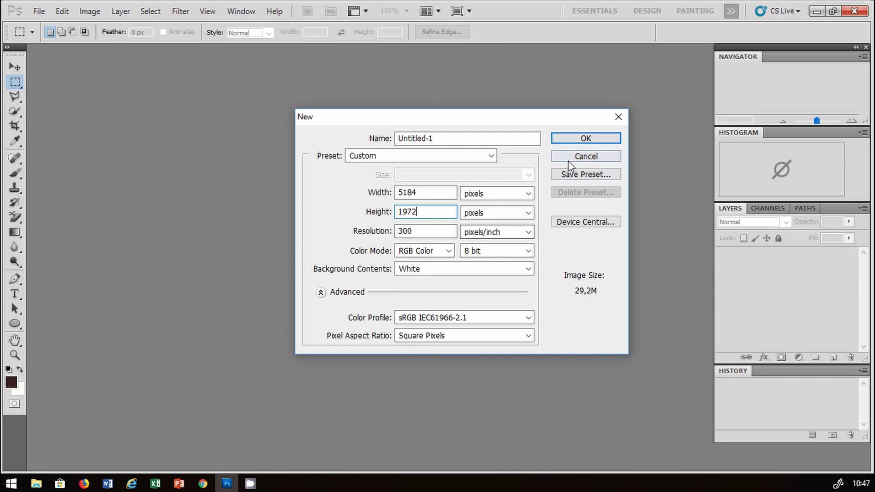
pyautogui.click(587, 138)
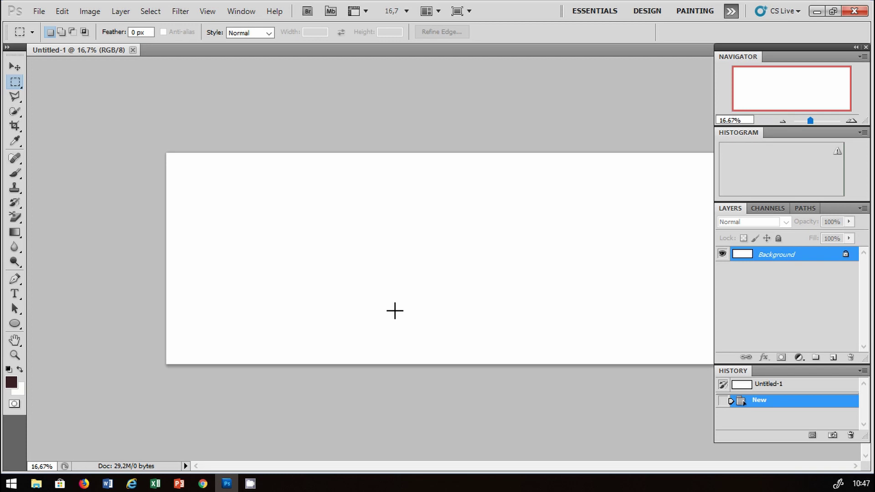
# Step: Drag IMG_1262 dng.dng from File Explorer onto Photoshop to open it in Camera Raw
pyautogui.click(36, 483)
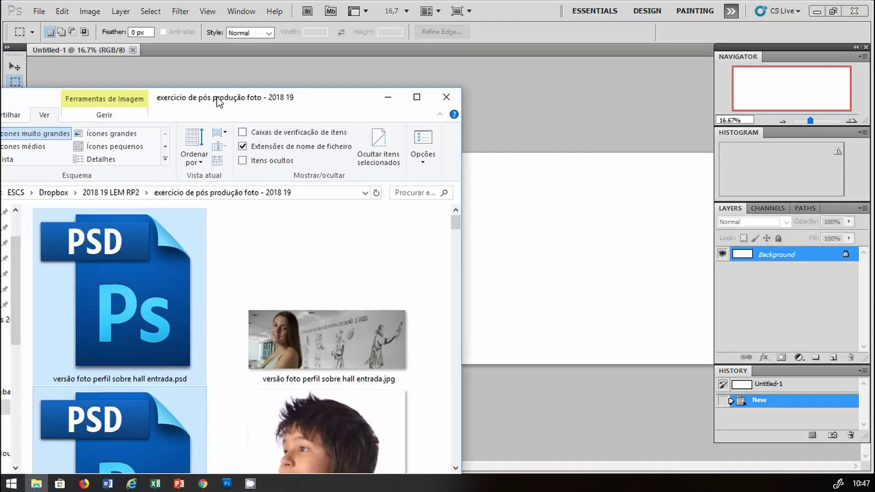
pyautogui.moveTo(288, 103)
pyautogui.mouseDown()
pyautogui.moveTo(206, 91)
pyautogui.moveTo(372, 63)
pyautogui.mouseUp()
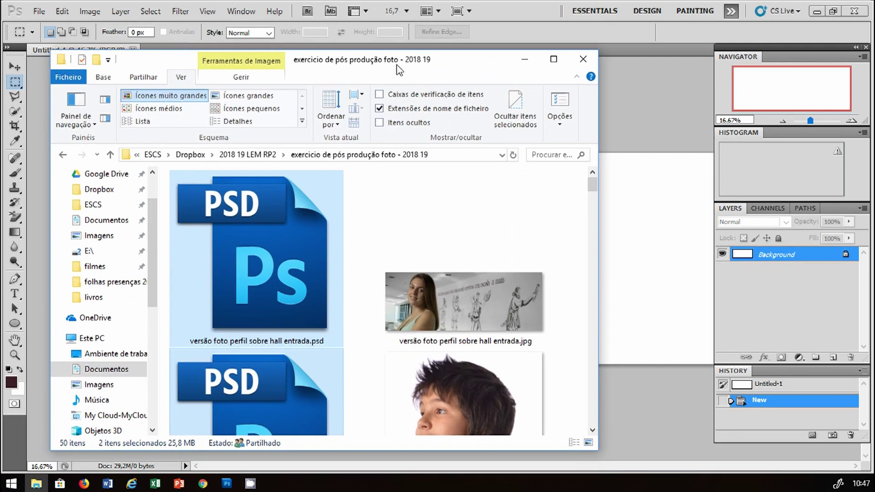
pyautogui.scroll(-2, 564, 177)
pyautogui.scroll(-5, 564, 177)
pyautogui.scroll(5, 564, 177)
pyautogui.scroll(2, 524, 214)
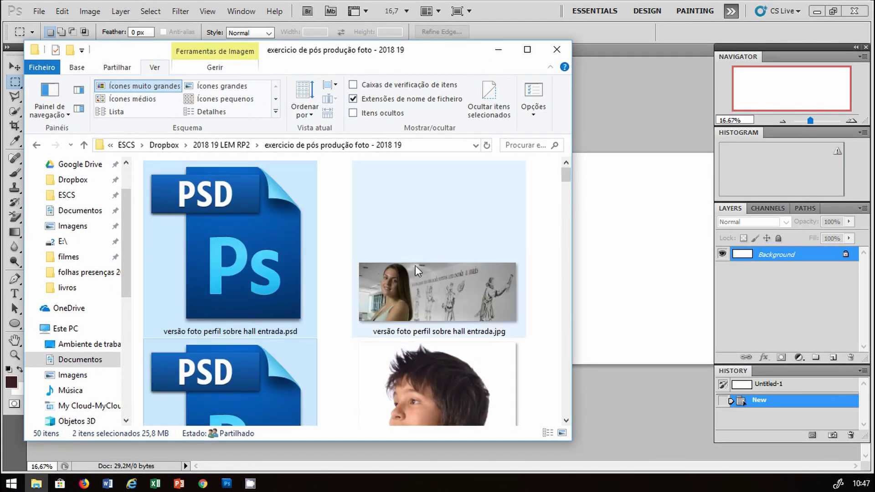
pyautogui.moveTo(465, 301)
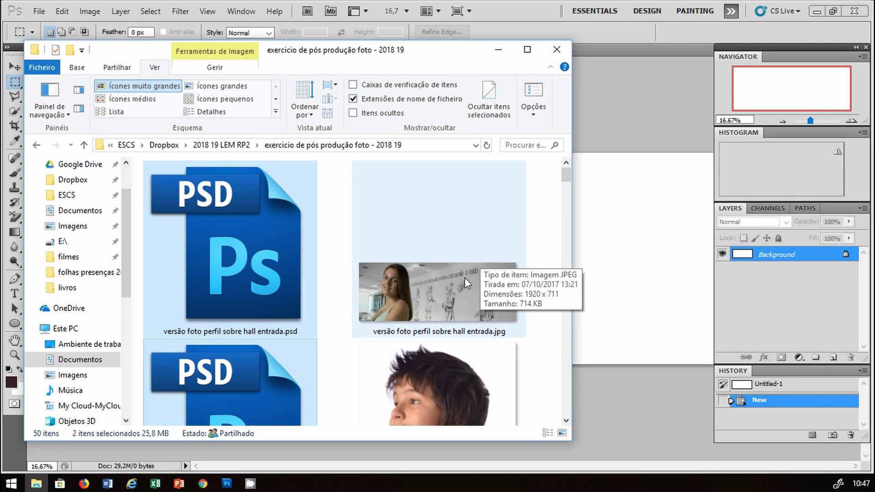
pyautogui.moveTo(566, 176); pyautogui.dragTo(560, 292)
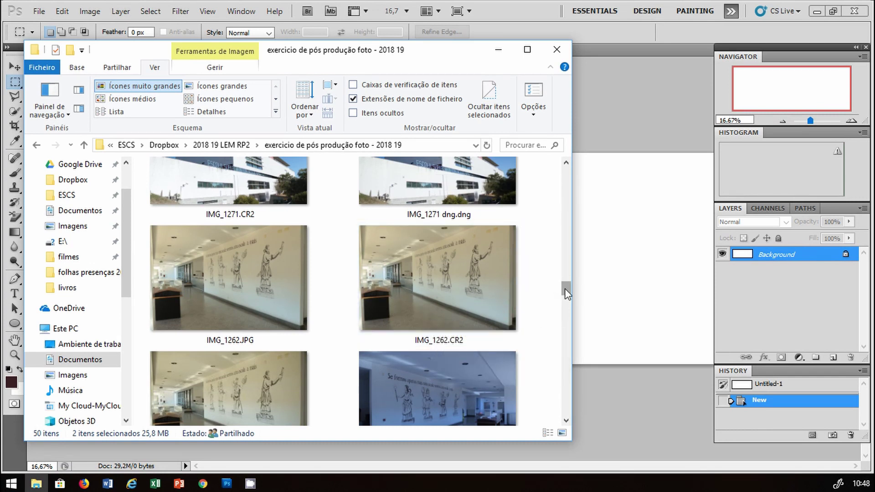
pyautogui.moveTo(566, 294); pyautogui.dragTo(568, 304)
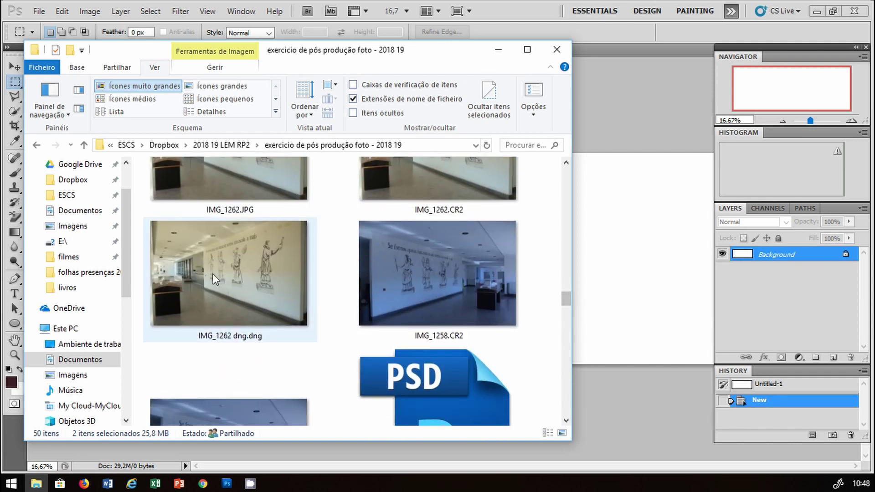
pyautogui.moveTo(227, 285); pyautogui.dragTo(608, 288)
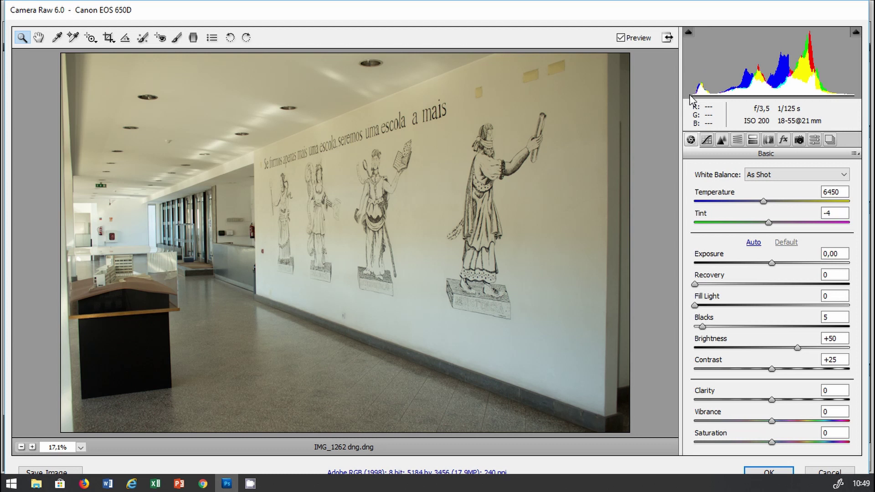
pyautogui.click(771, 263)
pyautogui.moveTo(772, 263); pyautogui.dragTo(693, 263)
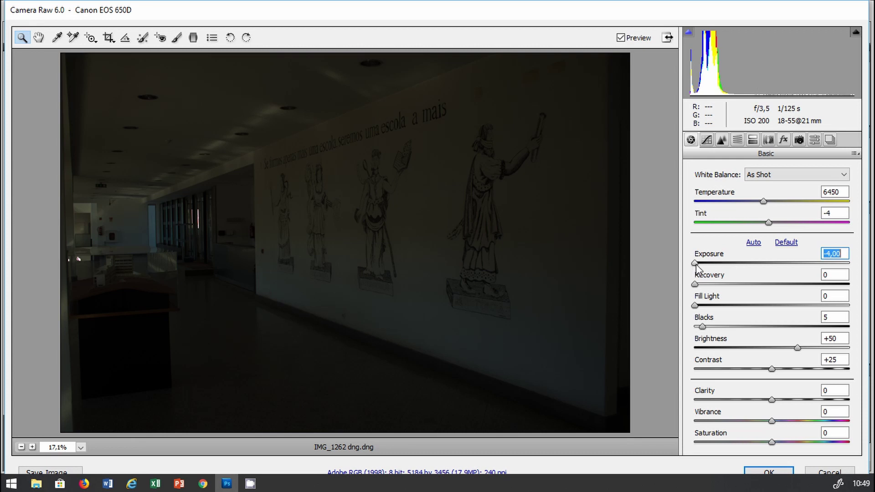
pyautogui.moveTo(696, 263); pyautogui.dragTo(852, 269)
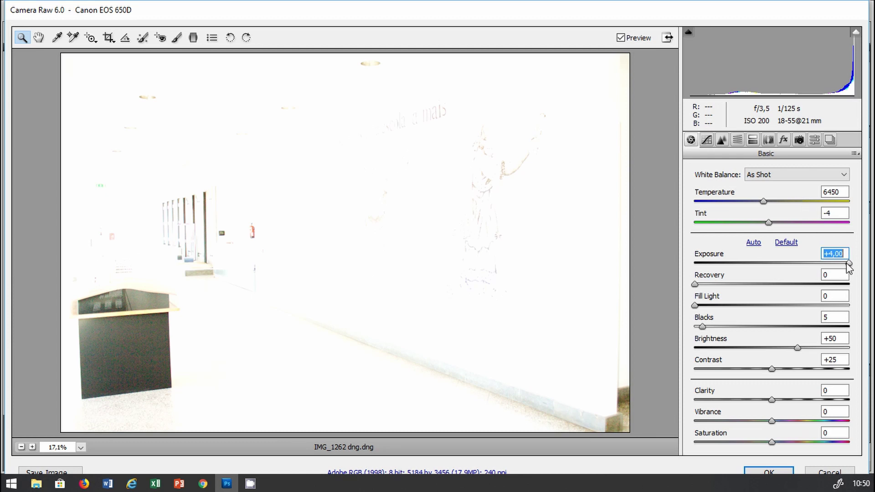
pyautogui.moveTo(848, 263); pyautogui.dragTo(780, 267)
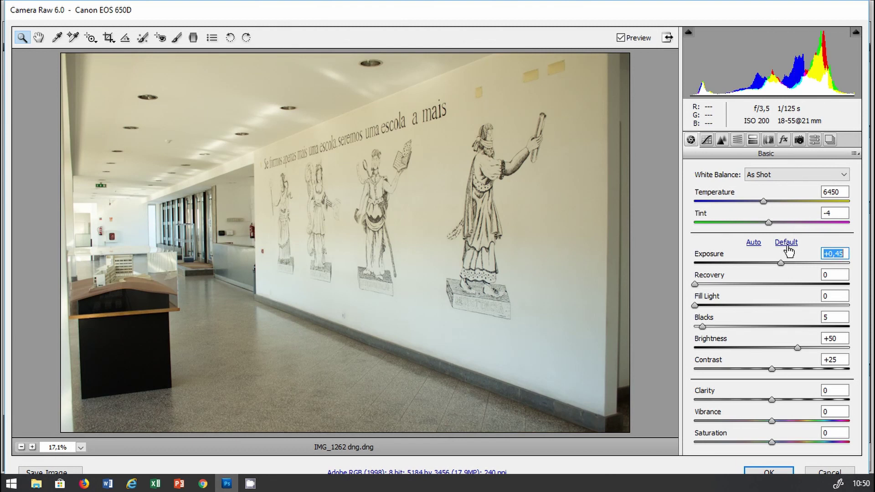
pyautogui.doubleClick(779, 263)
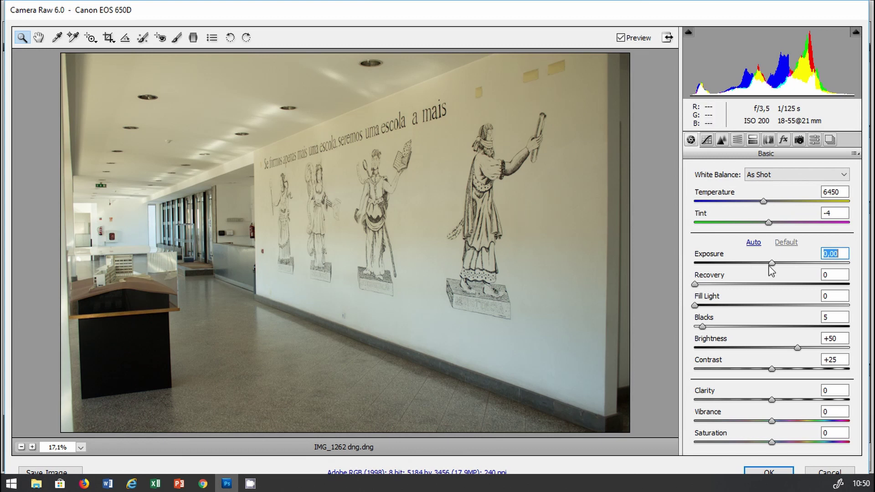
# Step: Raise Exposure to +0.60 and, after trying several values, set Blacks to 5
pyautogui.moveTo(772, 263); pyautogui.dragTo(782, 264)
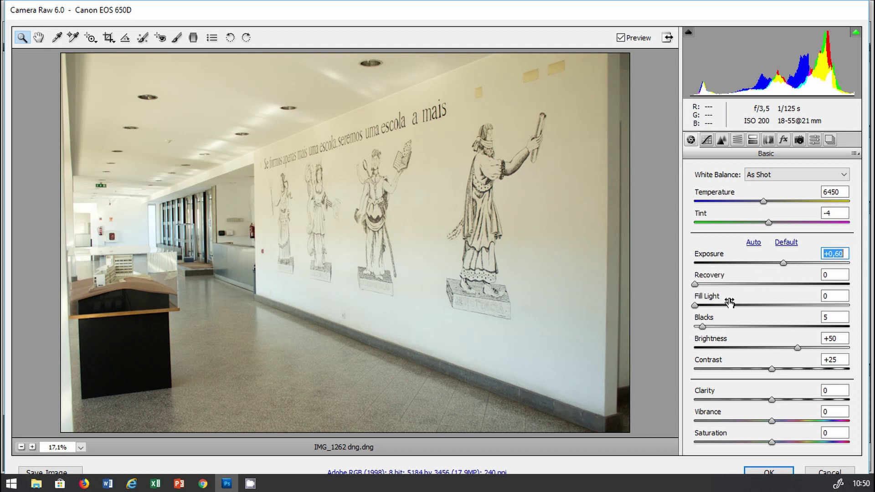
pyautogui.moveTo(702, 327); pyautogui.dragTo(695, 327)
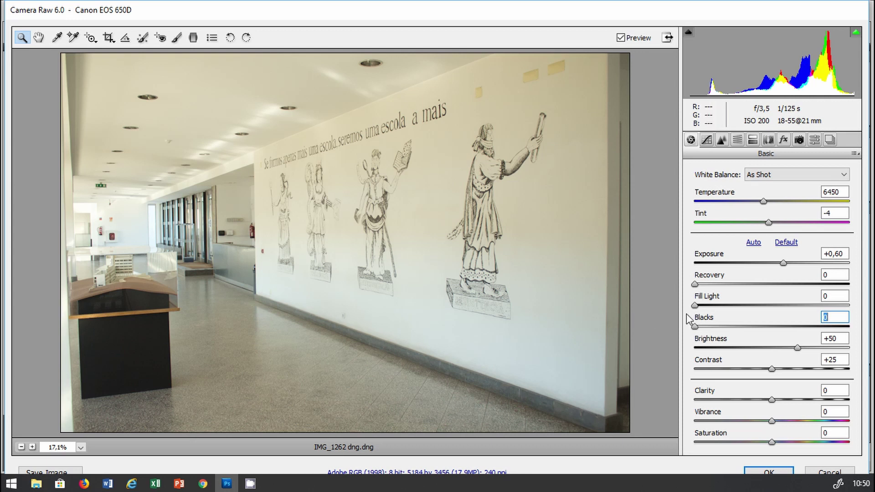
pyautogui.moveTo(695, 327); pyautogui.dragTo(757, 327)
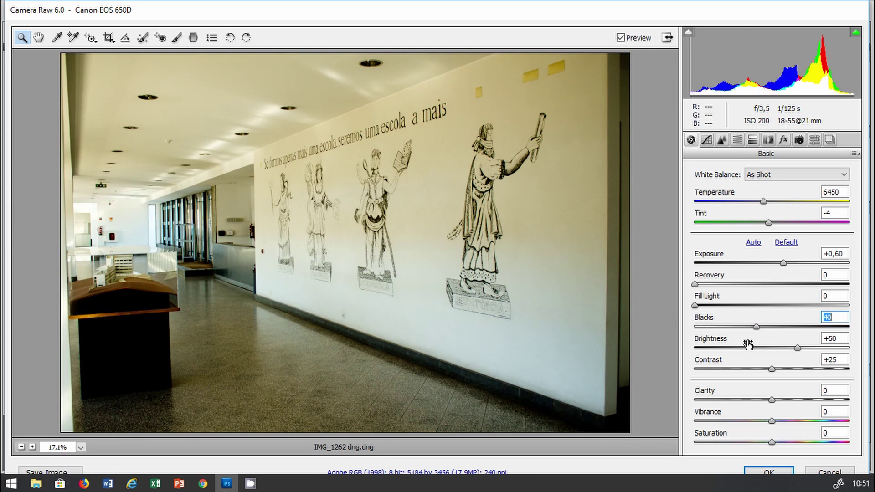
pyautogui.moveTo(759, 327); pyautogui.dragTo(798, 328)
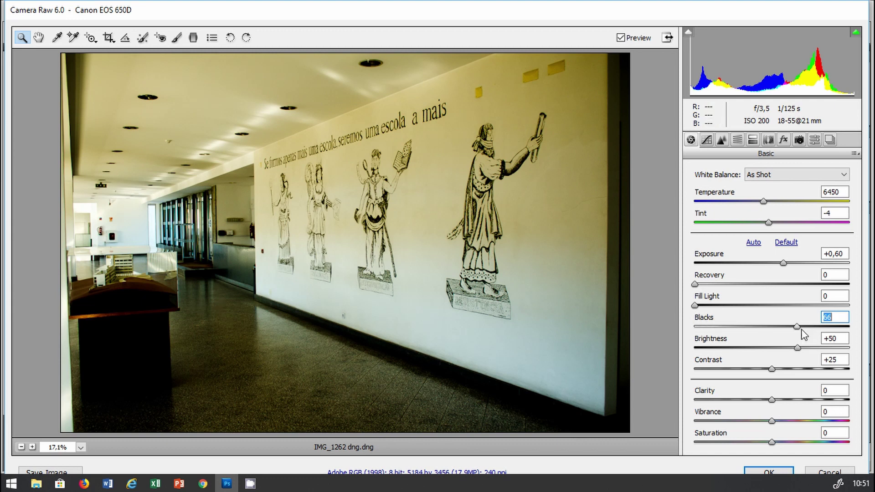
pyautogui.moveTo(796, 327); pyautogui.dragTo(707, 327)
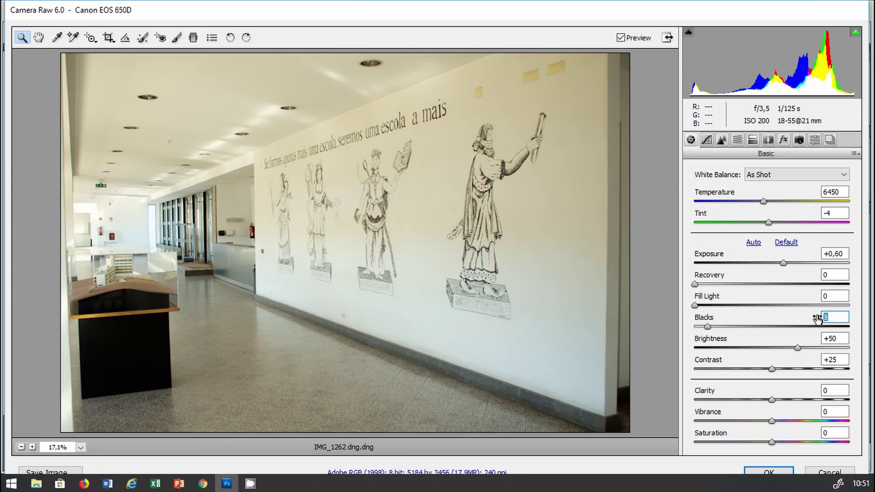
pyautogui.write('5')
pyautogui.press('Tab')
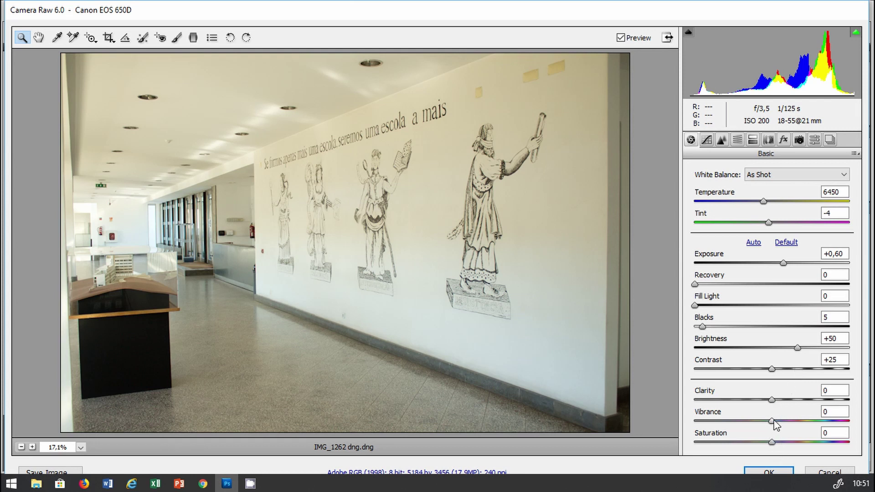
# Step: Try Vibrance and Saturation boosts, set both back to 0, and select the Adjustment Brush
pyautogui.moveTo(771, 421); pyautogui.dragTo(820, 422)
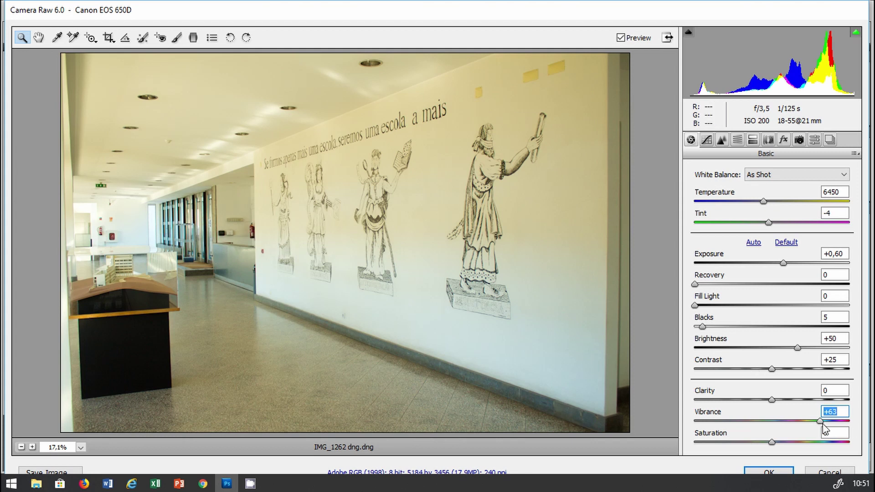
pyautogui.moveTo(820, 423); pyautogui.dragTo(771, 429)
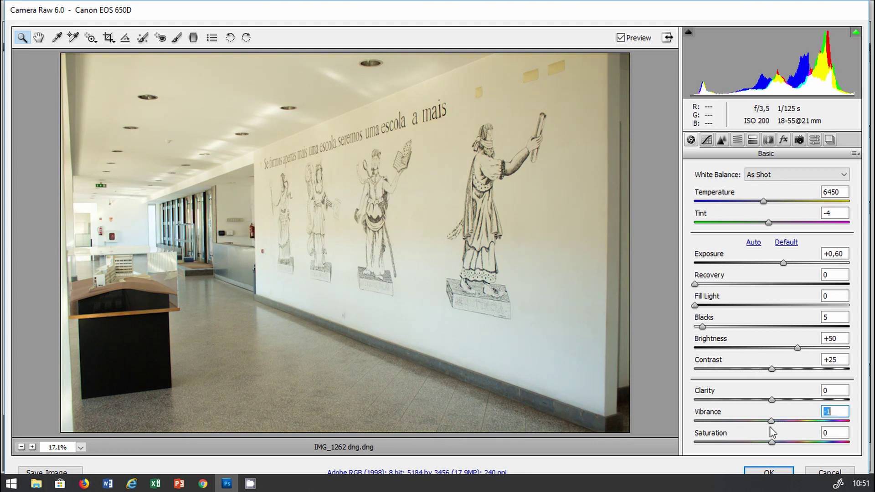
pyautogui.moveTo(771, 442); pyautogui.dragTo(849, 442)
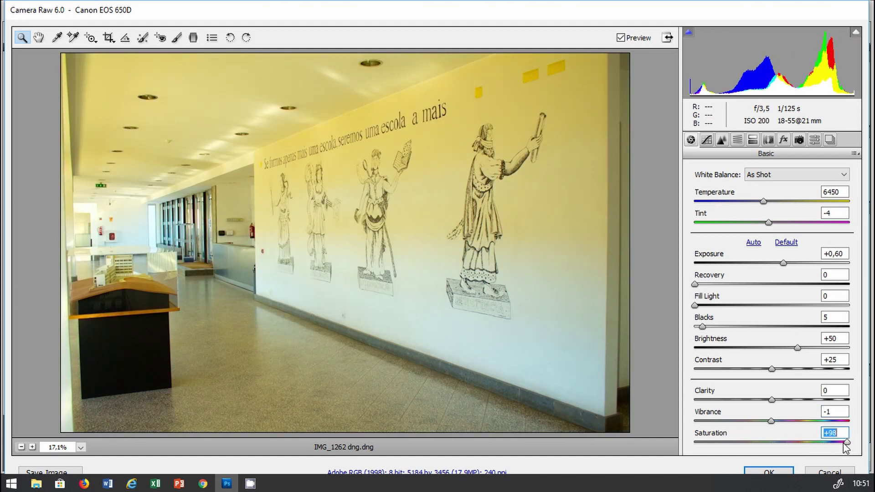
pyautogui.moveTo(848, 442)
pyautogui.mouseDown()
pyautogui.moveTo(835, 443)
pyautogui.moveTo(847, 450)
pyautogui.moveTo(673, 443)
pyautogui.mouseUp()
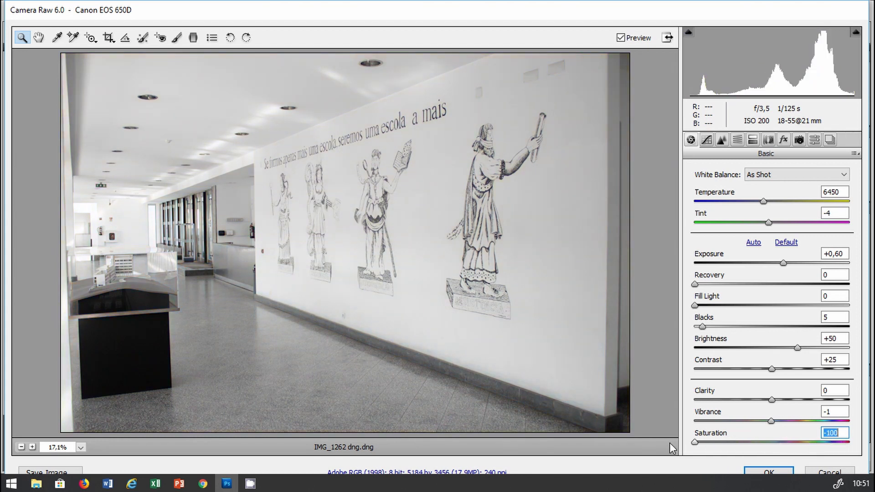
pyautogui.moveTo(695, 442); pyautogui.dragTo(770, 442)
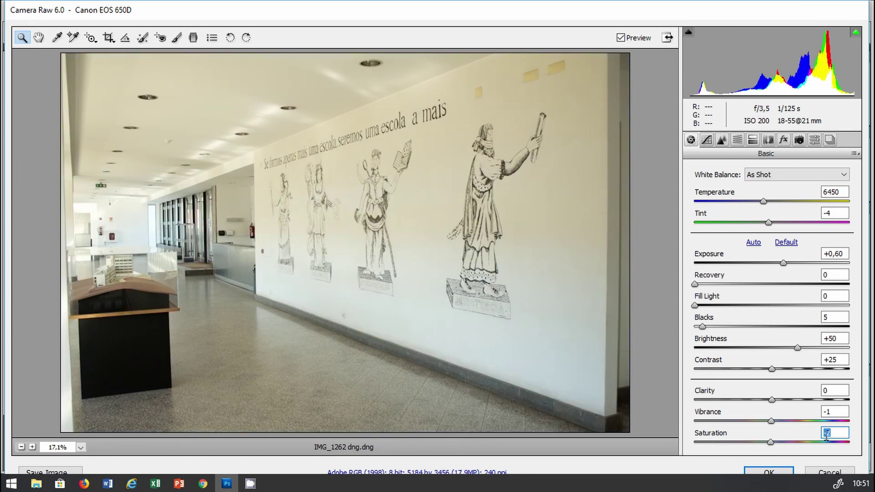
pyautogui.write('0')
pyautogui.press('Tab')
pyautogui.press('Tab')
pyautogui.write('0')
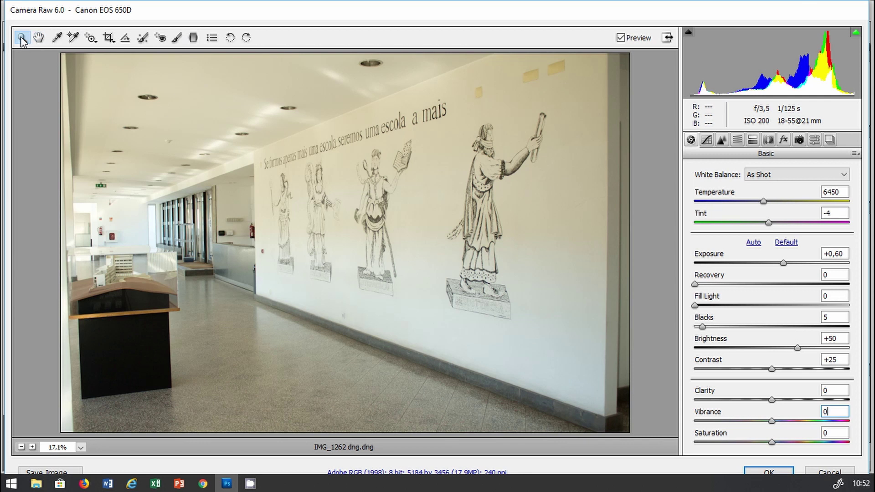
pyautogui.click(177, 37)
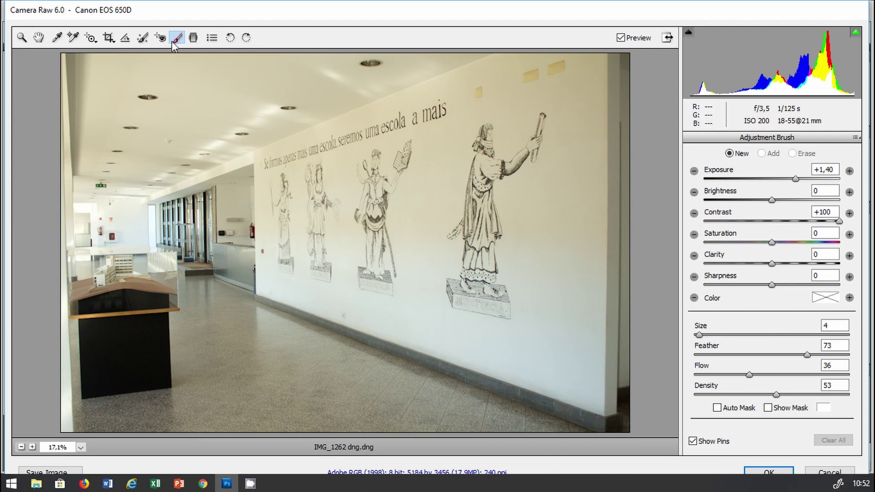
# Step: Paint a +4.00 exposure brush adjustment over the dark counter, then delete it
pyautogui.click(699, 336)
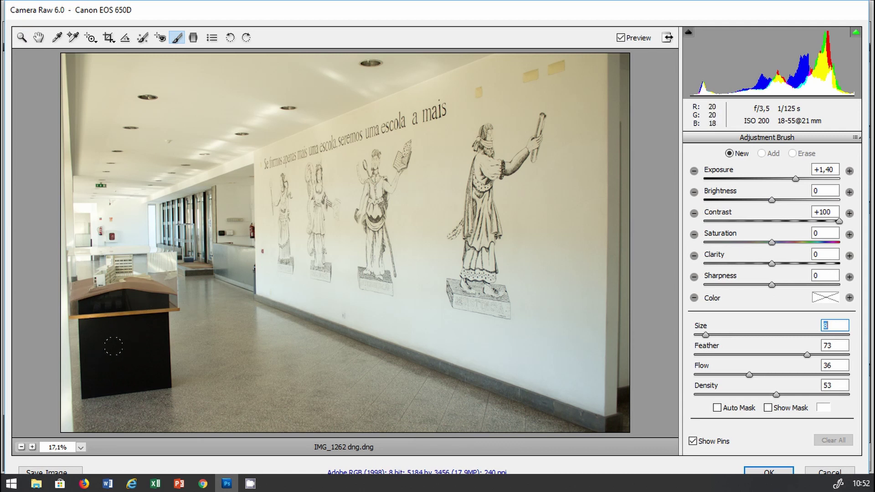
pyautogui.click(797, 179)
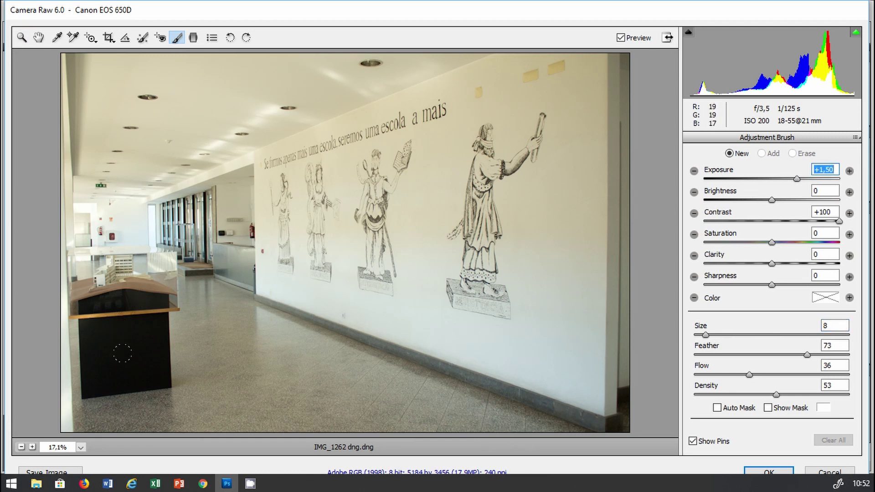
pyautogui.moveTo(140, 356)
pyautogui.mouseDown()
pyautogui.moveTo(80, 308)
pyautogui.moveTo(126, 355)
pyautogui.mouseUp()
pyautogui.moveTo(109, 311); pyautogui.dragTo(114, 319)
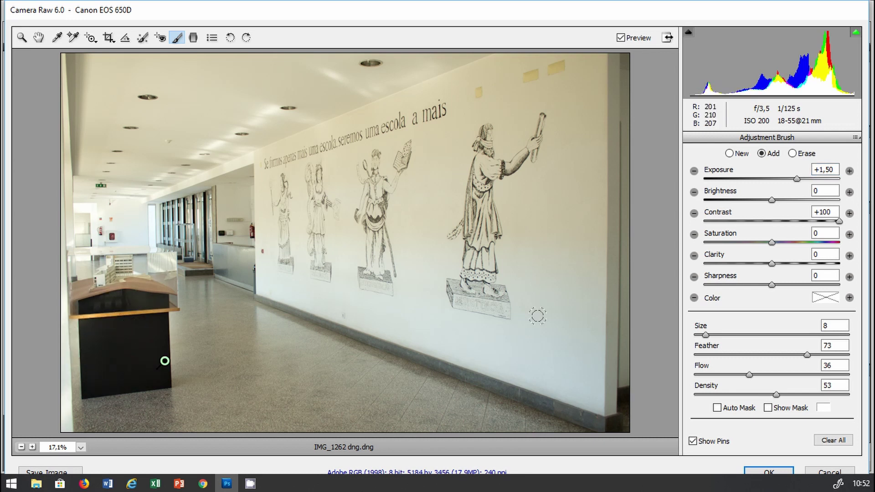
pyautogui.moveTo(797, 179); pyautogui.dragTo(862, 186)
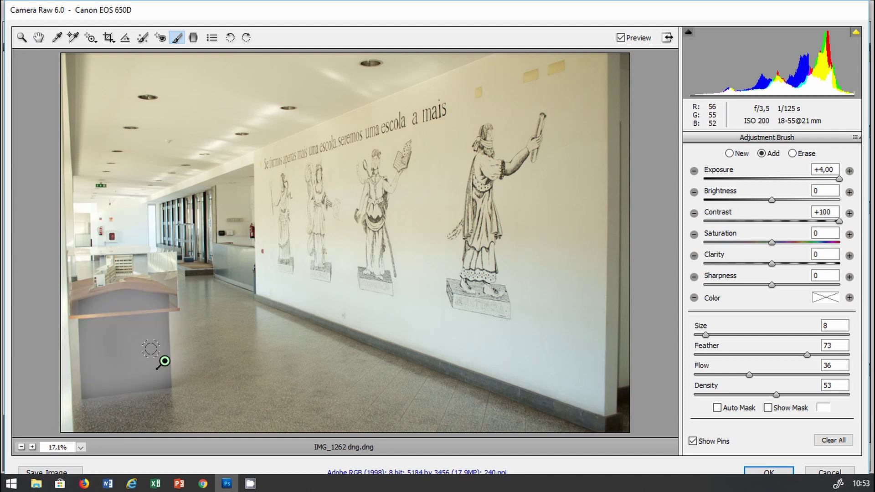
pyautogui.press('Delete')
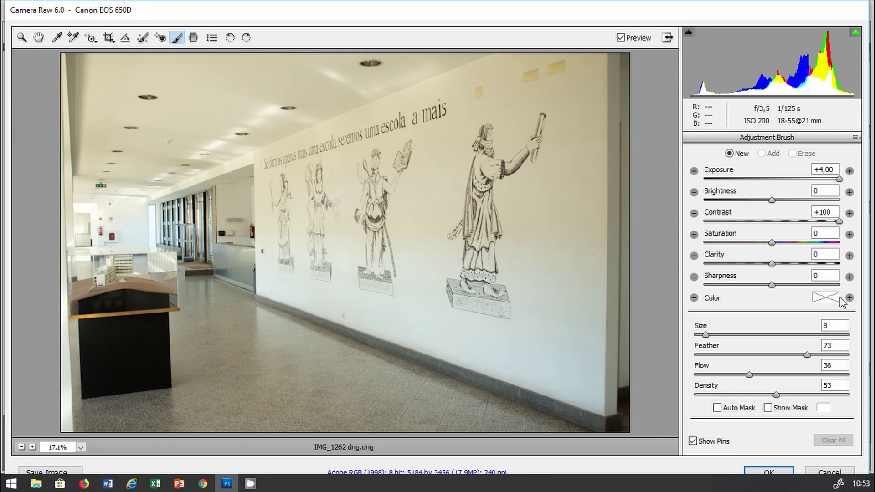
# Step: Add graduated filters from the lower-left and top-left corners with Contrast 0 and Exposure -2.00
pyautogui.click(193, 39)
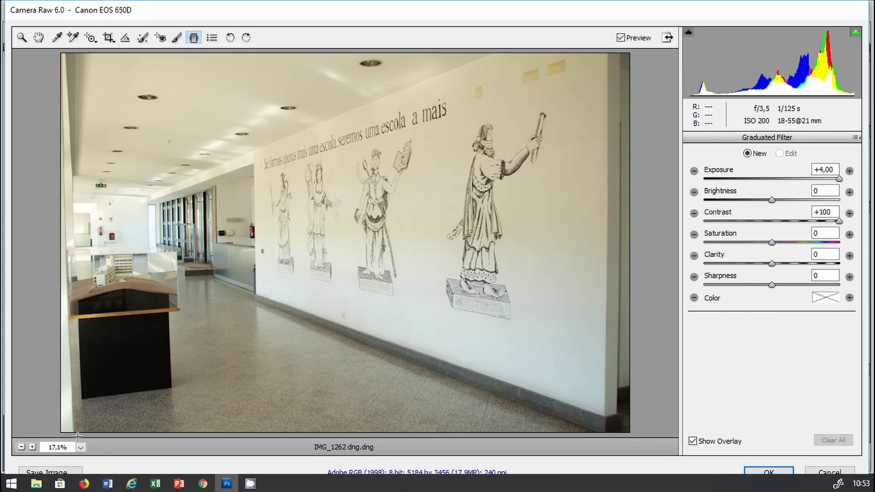
pyautogui.moveTo(55, 431); pyautogui.dragTo(238, 290)
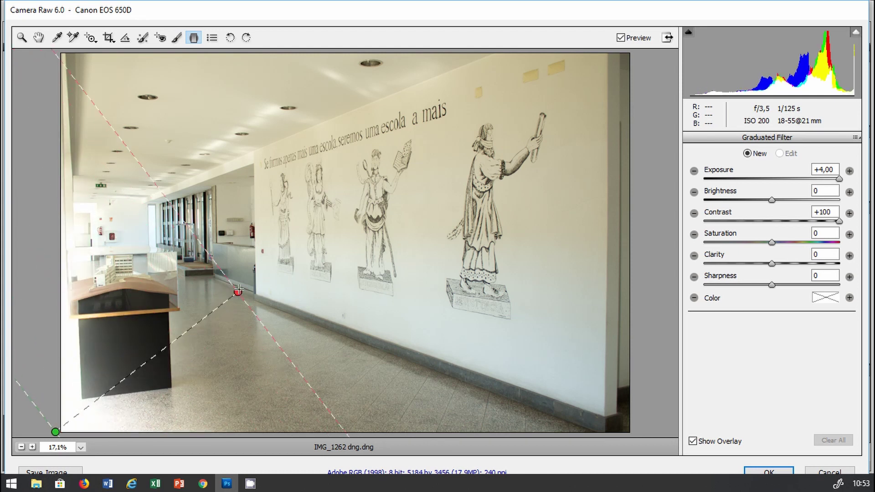
pyautogui.moveTo(239, 290)
pyautogui.mouseDown()
pyautogui.moveTo(146, 240)
pyautogui.moveTo(122, 252)
pyautogui.moveTo(120, 235)
pyautogui.moveTo(117, 245)
pyautogui.mouseUp()
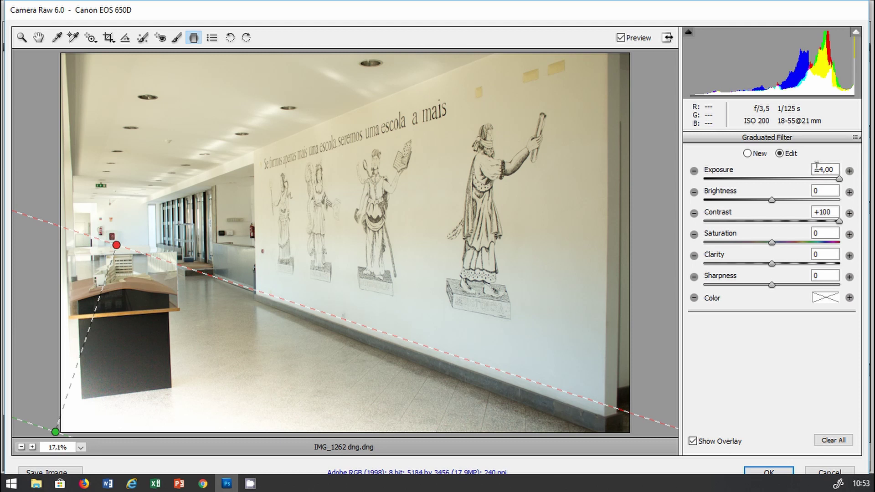
pyautogui.click(831, 216)
pyautogui.write('0')
pyautogui.moveTo(839, 179); pyautogui.dragTo(740, 183)
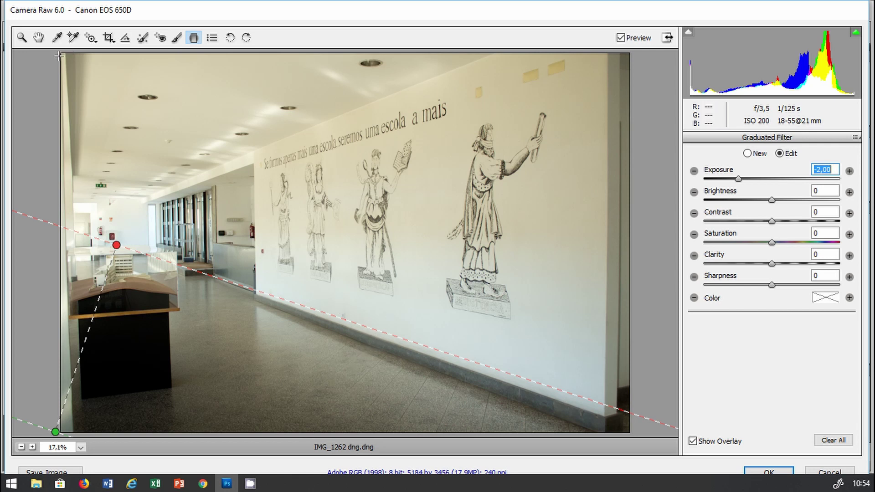
pyautogui.moveTo(49, 56)
pyautogui.mouseDown()
pyautogui.moveTo(109, 210)
pyautogui.moveTo(98, 210)
pyautogui.mouseUp()
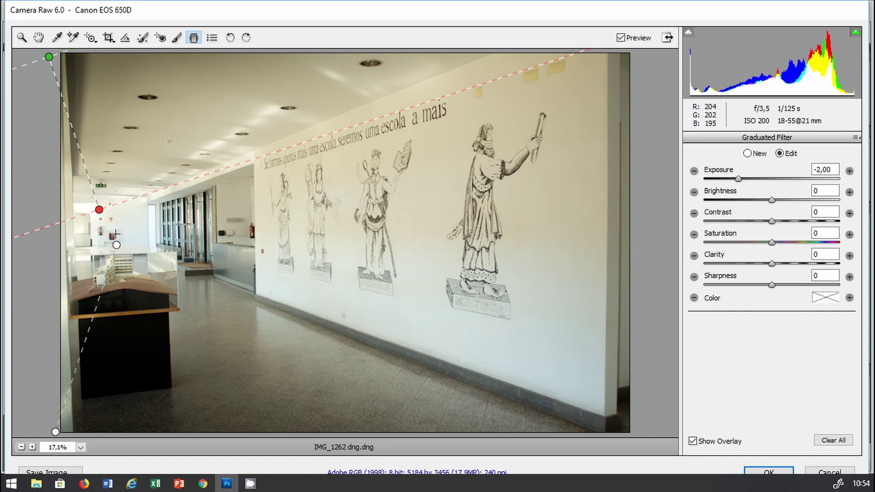
# Step: Darken a spot in the far-left hallway with a size-22 brush, then return to Basic settings
pyautogui.click(178, 38)
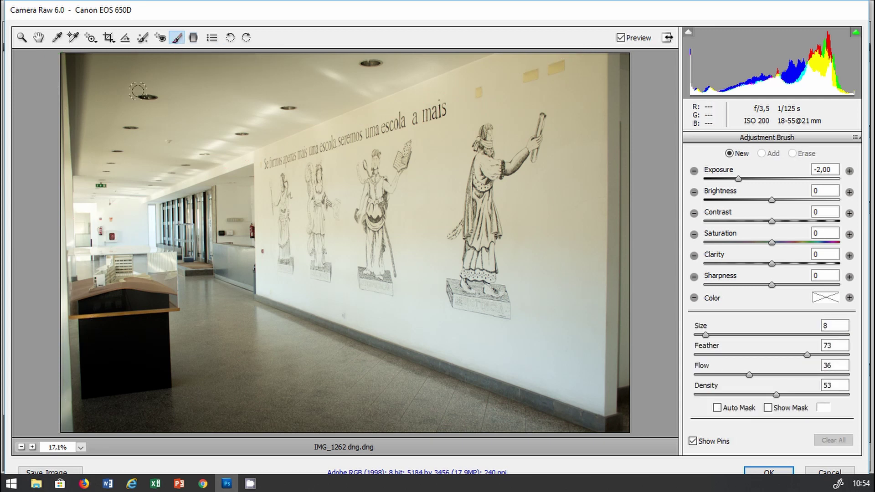
pyautogui.moveTo(705, 335); pyautogui.dragTo(727, 335)
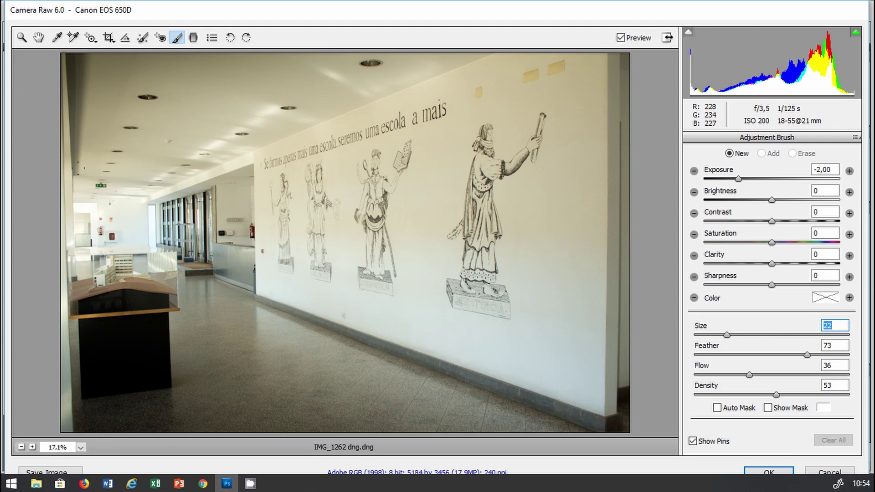
pyautogui.click(141, 212)
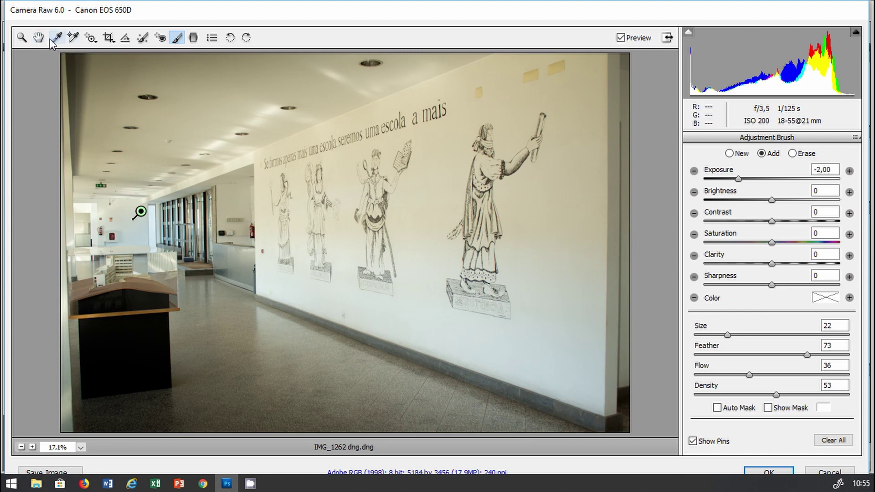
pyautogui.click(38, 38)
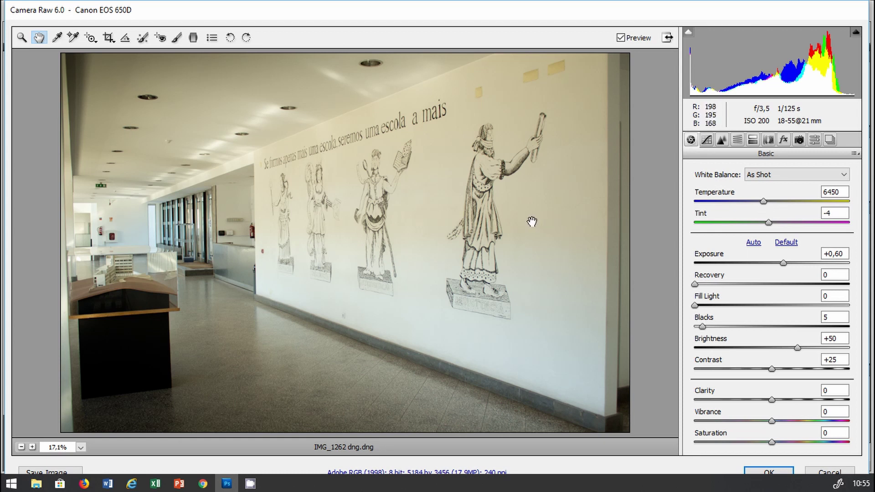
# Step: Try Temperature slider values, then use the White Balance Tool for a Custom 5150 / +18 balance
pyautogui.moveTo(763, 201)
pyautogui.mouseDown()
pyautogui.moveTo(737, 207)
pyautogui.moveTo(799, 202)
pyautogui.mouseUp()
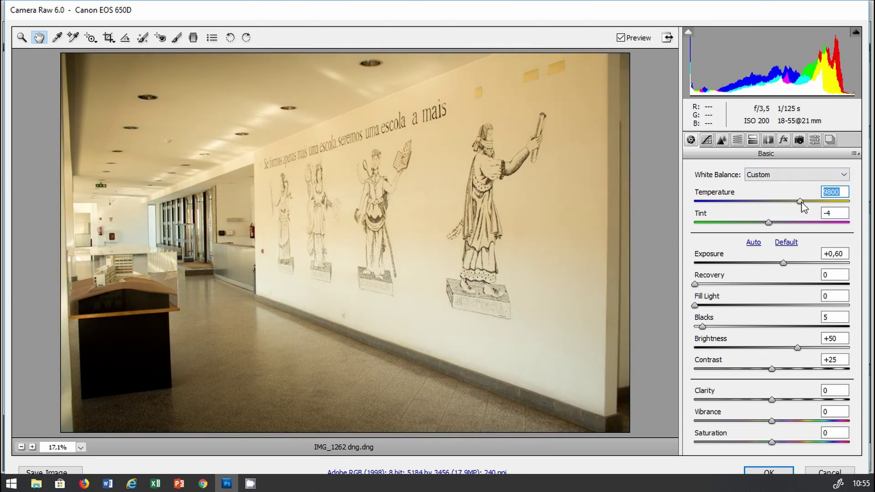
pyautogui.moveTo(804, 203); pyautogui.dragTo(764, 205)
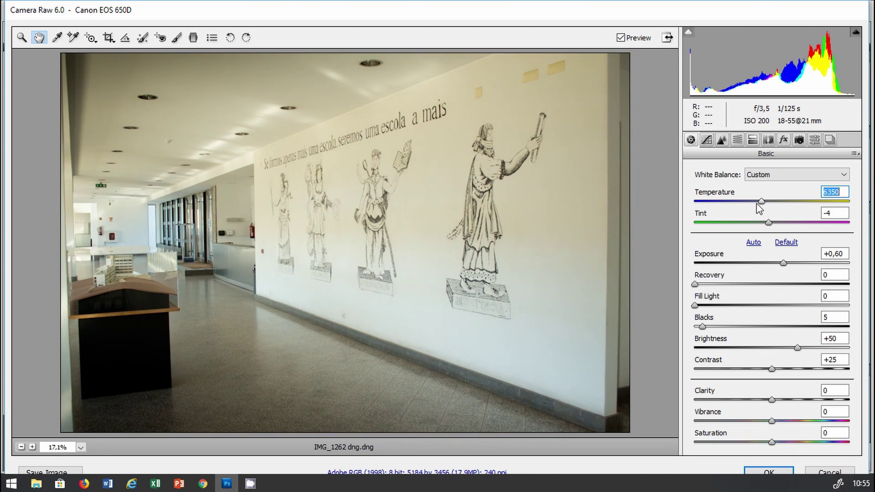
pyautogui.click(57, 38)
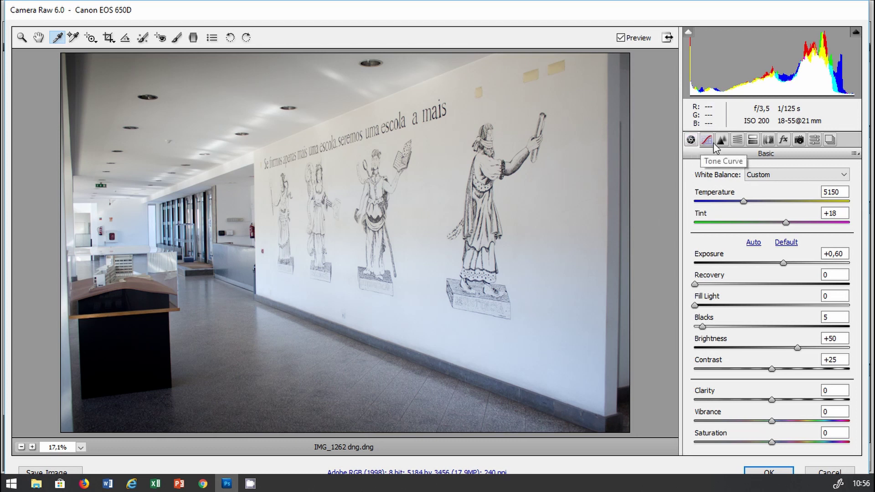
# Step: Show the HSL/Grayscale panel's per-colour Saturation sliders
pyautogui.click(737, 140)
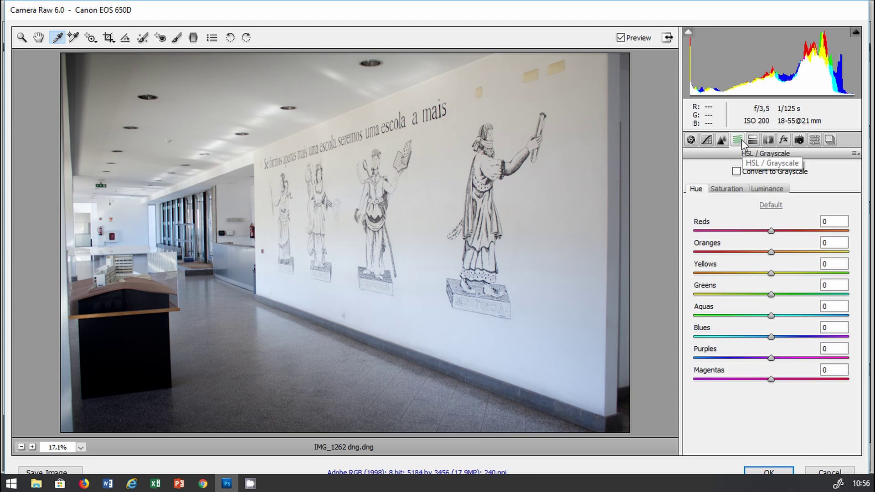
pyautogui.click(728, 192)
pyautogui.click(779, 191)
pyautogui.click(731, 191)
pyautogui.click(770, 191)
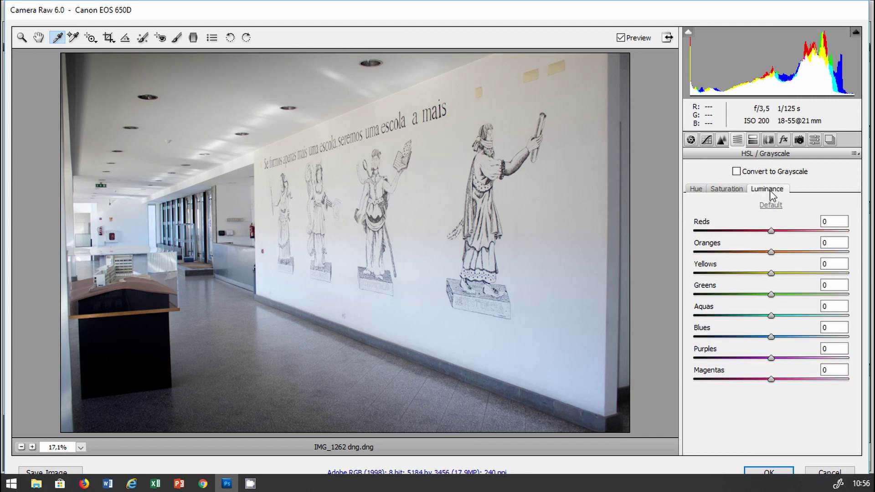
pyautogui.click(735, 192)
pyautogui.click(695, 190)
pyautogui.click(724, 188)
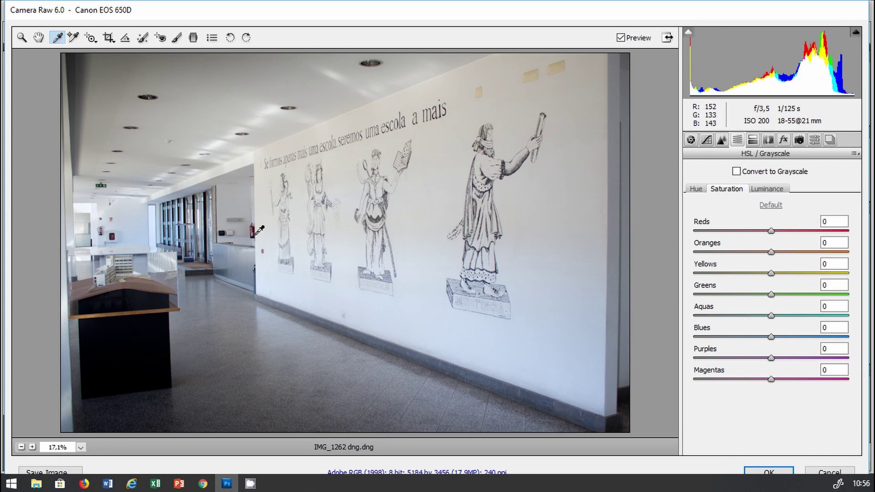
# Step: Zoom the preview to 66.7%, pan to the left hallway, and lower Reds saturation to -80
pyautogui.click(32, 448)
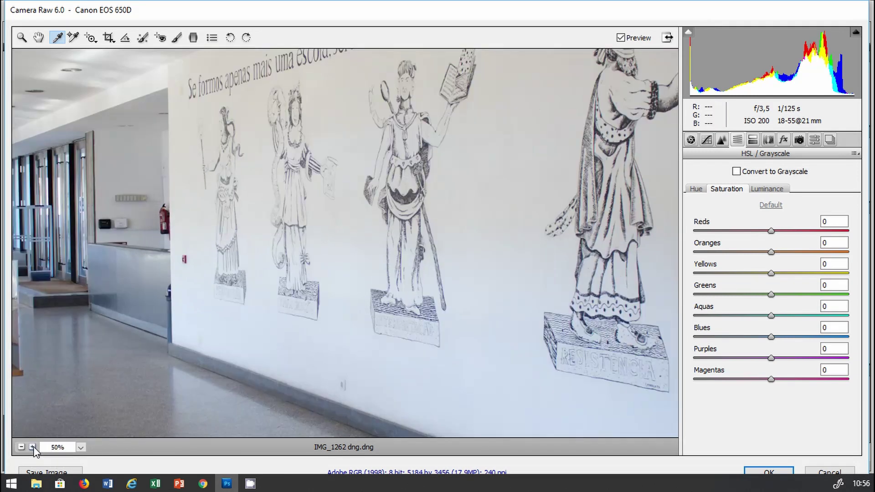
pyautogui.click(33, 447)
pyautogui.click(39, 38)
pyautogui.moveTo(149, 189)
pyautogui.mouseDown()
pyautogui.moveTo(472, 258)
pyautogui.moveTo(607, 255)
pyautogui.moveTo(533, 256)
pyautogui.moveTo(561, 254)
pyautogui.moveTo(466, 240)
pyautogui.mouseUp()
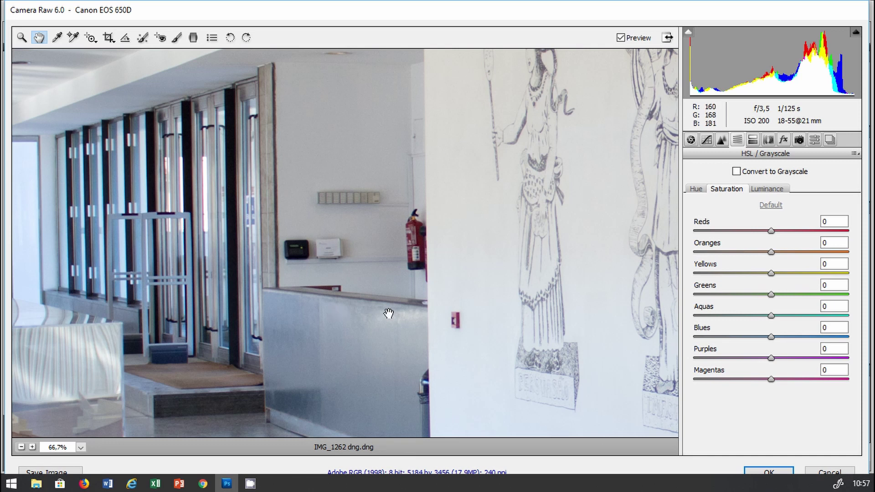
pyautogui.click(770, 231)
pyautogui.moveTo(770, 229)
pyautogui.mouseDown()
pyautogui.moveTo(752, 240)
pyautogui.moveTo(692, 241)
pyautogui.mouseUp()
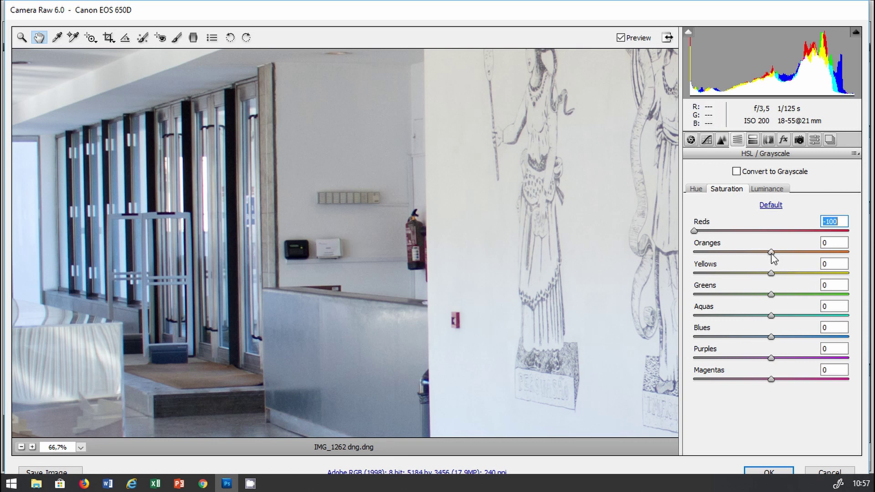
# Step: Set Oranges and Reds saturation back to 0, then show the HSL Luminance sliders
pyautogui.moveTo(772, 254); pyautogui.dragTo(676, 257)
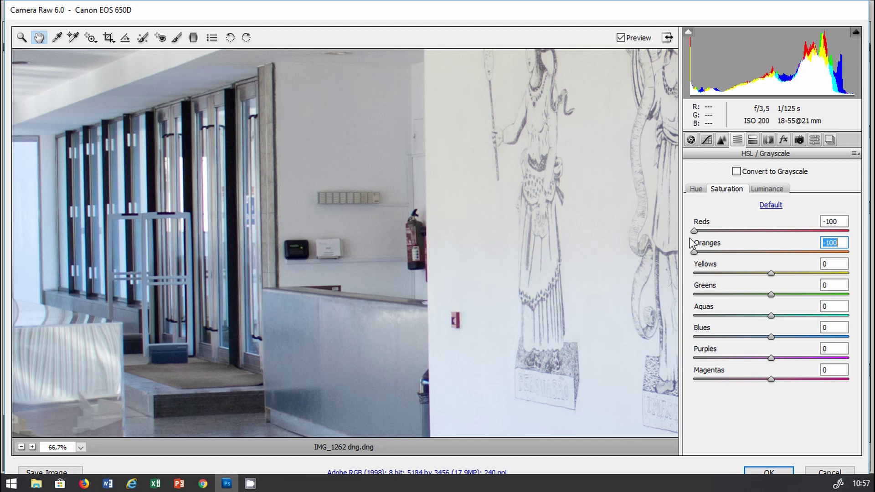
pyautogui.moveTo(694, 251)
pyautogui.mouseDown()
pyautogui.moveTo(702, 259)
pyautogui.moveTo(771, 258)
pyautogui.mouseUp()
pyautogui.click(696, 232)
pyautogui.moveTo(696, 234); pyautogui.dragTo(866, 240)
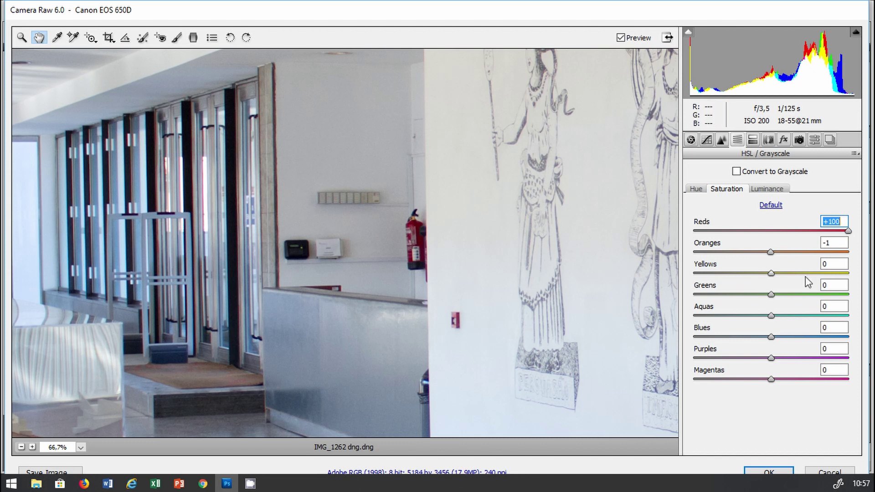
pyautogui.moveTo(847, 230); pyautogui.dragTo(768, 232)
pyautogui.click(831, 247)
pyautogui.write('0')
pyautogui.click(831, 221)
pyautogui.write('0')
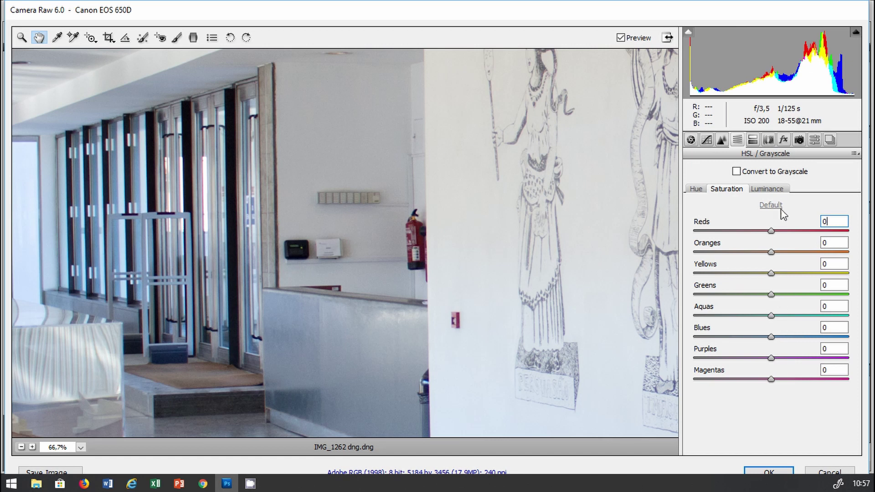
pyautogui.click(773, 194)
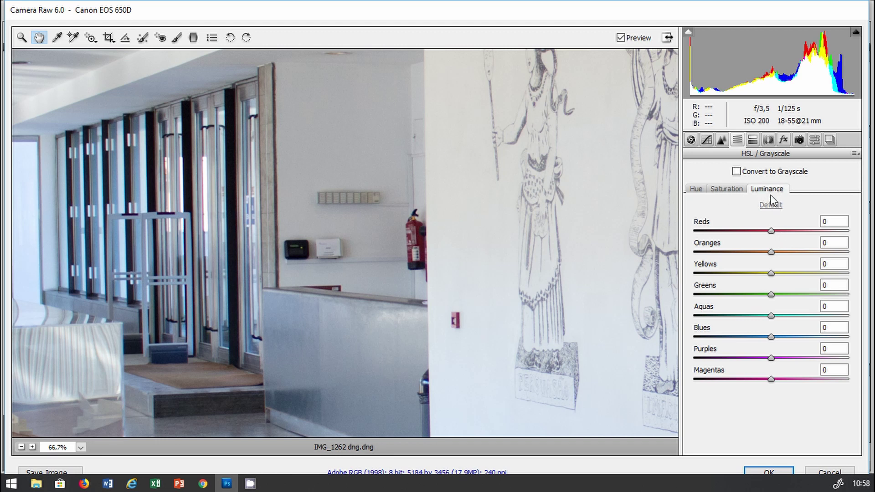
pyautogui.moveTo(772, 230); pyautogui.dragTo(871, 234)
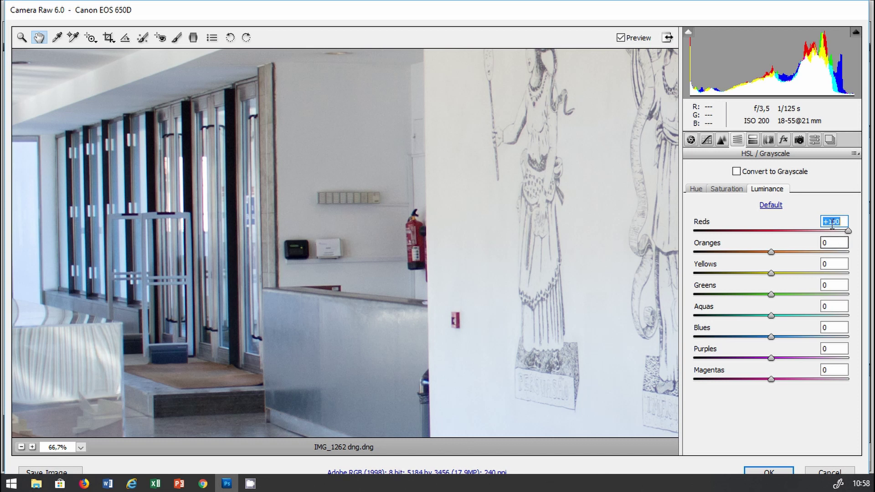
pyautogui.moveTo(848, 231)
pyautogui.mouseDown()
pyautogui.moveTo(815, 242)
pyautogui.moveTo(685, 238)
pyautogui.mouseUp()
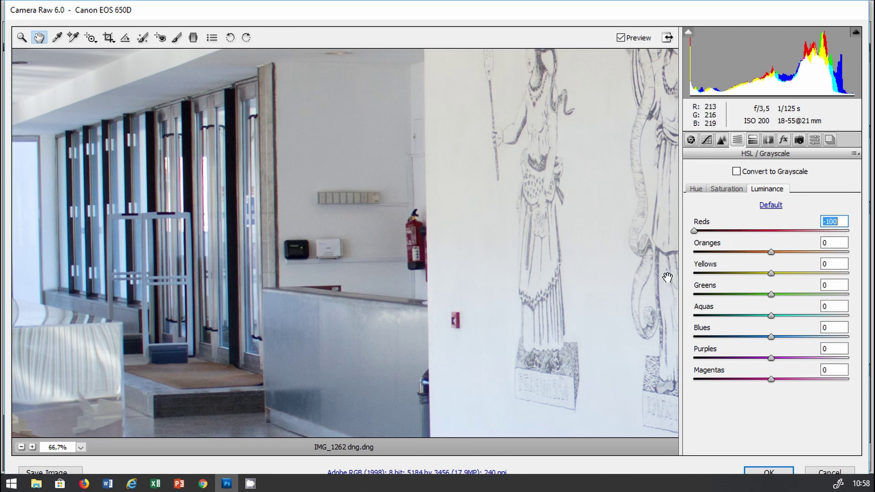
pyautogui.moveTo(693, 232); pyautogui.dragTo(773, 232)
pyautogui.write('0')
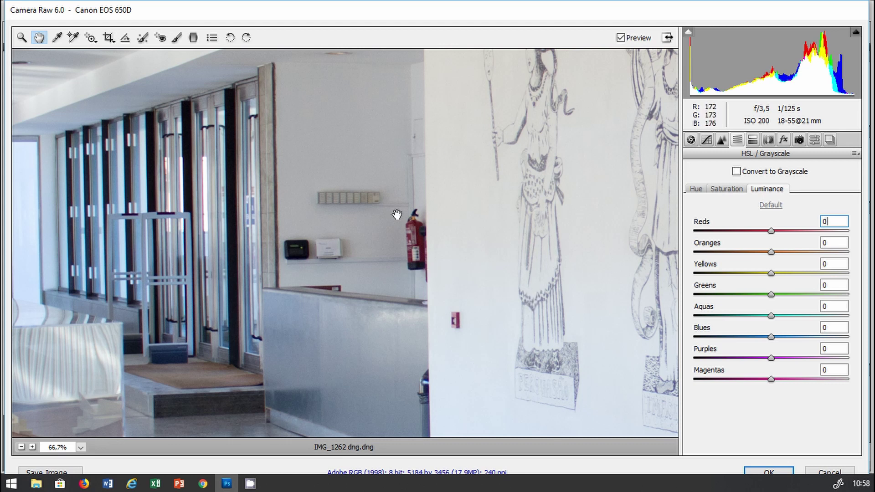
# Step: Check the whole photo at 12.5% zoom, then place it into Untitled-1 as a smart object layer
pyautogui.scroll(-2, 520, 272)
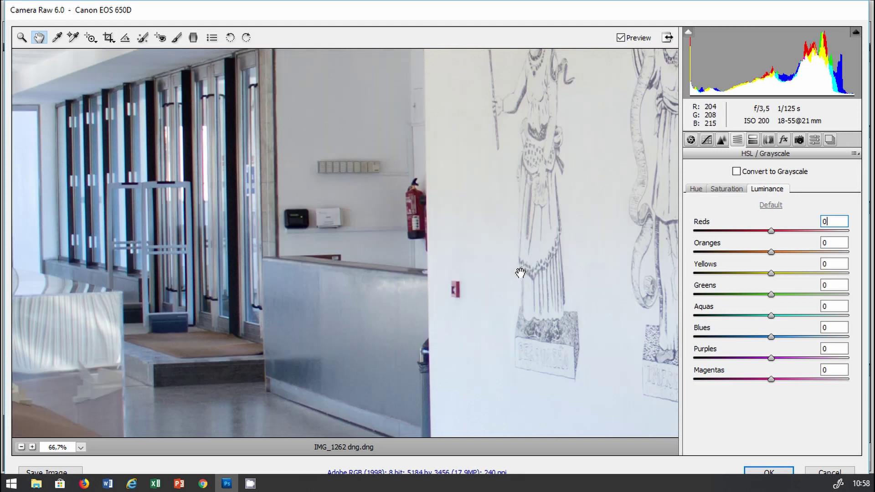
pyautogui.click(23, 446)
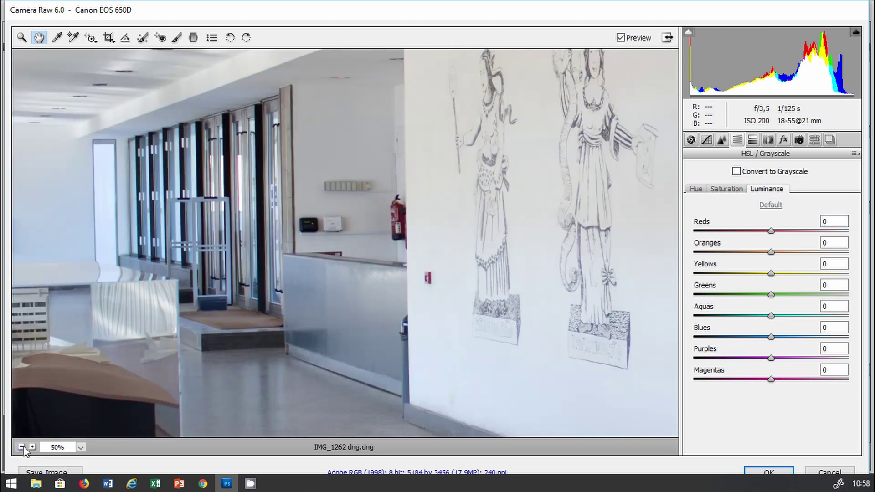
pyautogui.click(22, 446)
pyautogui.click(22, 447)
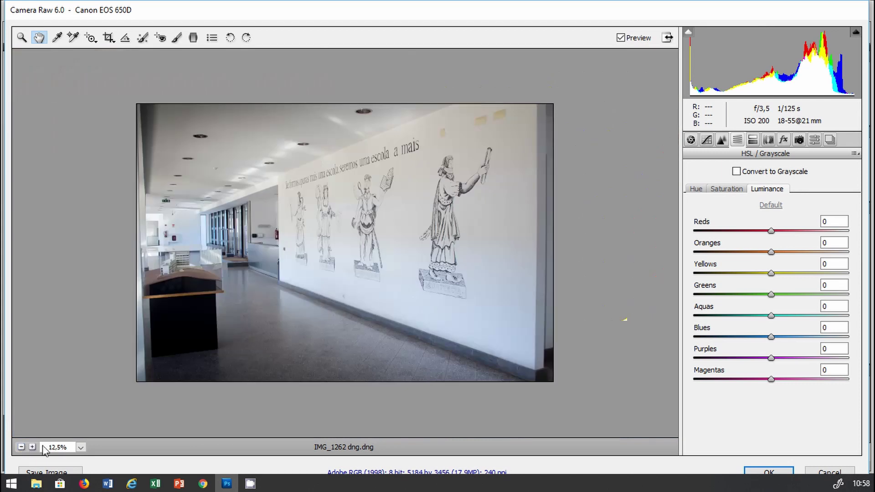
pyautogui.click(32, 447)
pyautogui.click(22, 446)
pyautogui.click(781, 469)
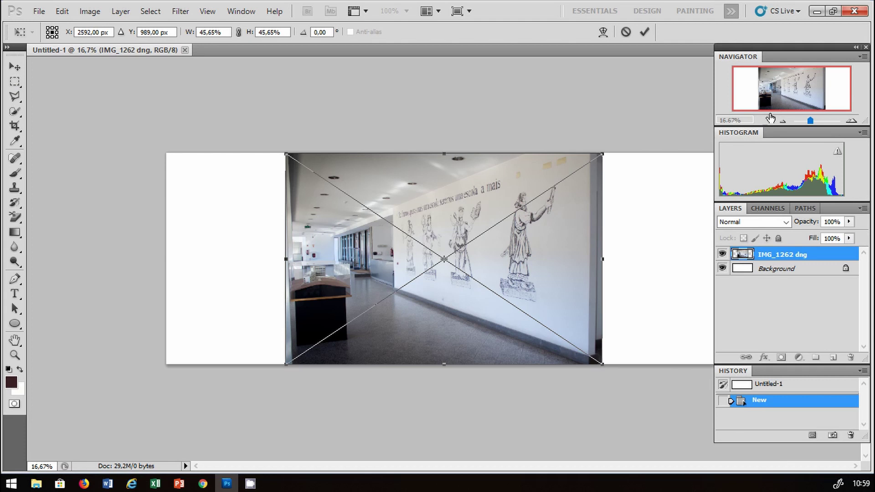
# Step: At 12.5% zoom, scale the hallway photo to about 85%, centre it over the canvas, and commit
pyautogui.click(783, 121)
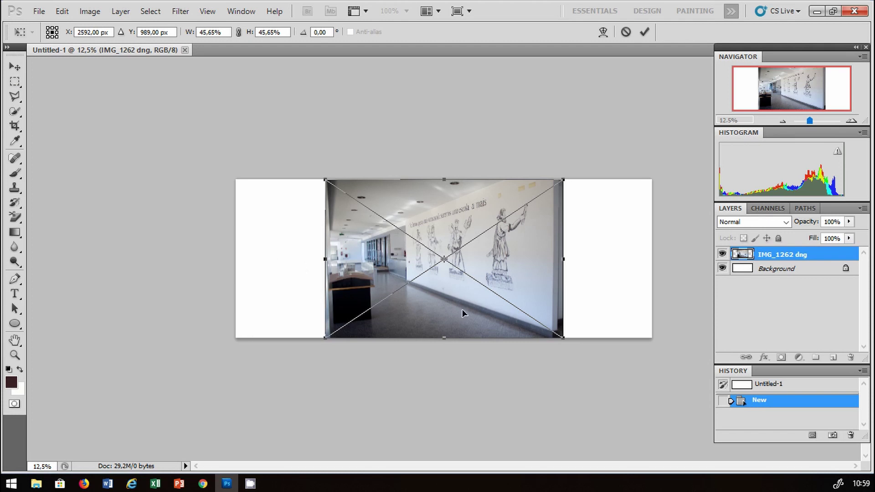
pyautogui.moveTo(326, 339); pyautogui.dragTo(227, 386)
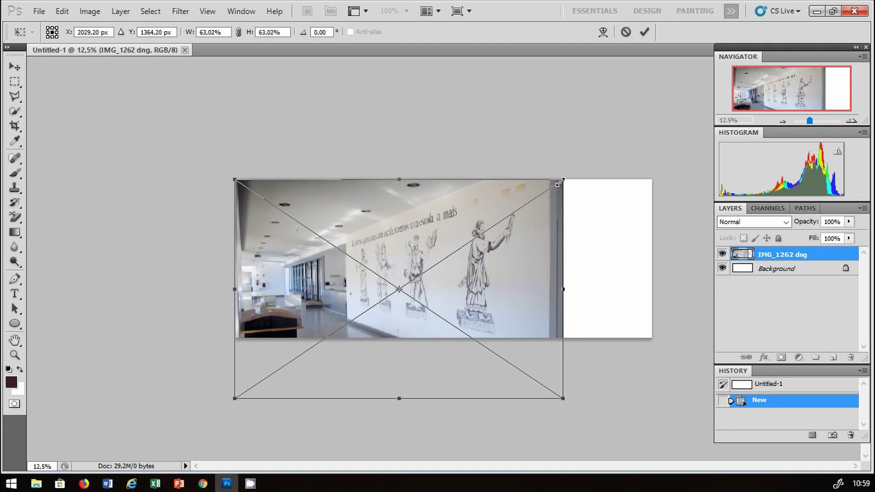
pyautogui.moveTo(564, 181); pyautogui.dragTo(670, 145)
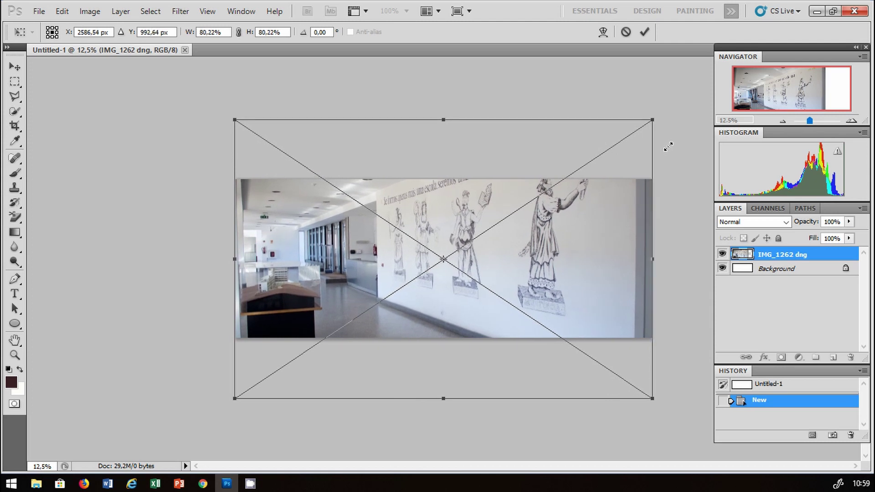
pyautogui.moveTo(568, 263)
pyautogui.mouseDown()
pyautogui.moveTo(571, 199)
pyautogui.moveTo(578, 299)
pyautogui.moveTo(569, 294)
pyautogui.mouseUp()
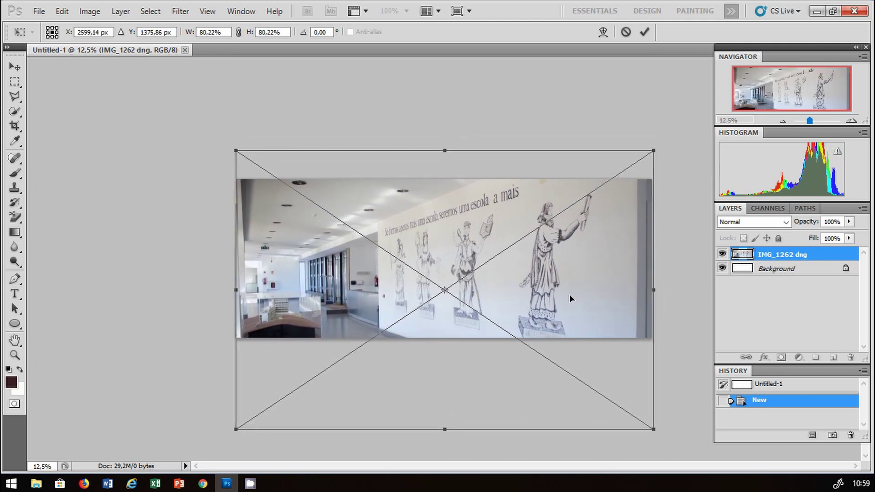
pyautogui.moveTo(596, 302); pyautogui.dragTo(596, 299)
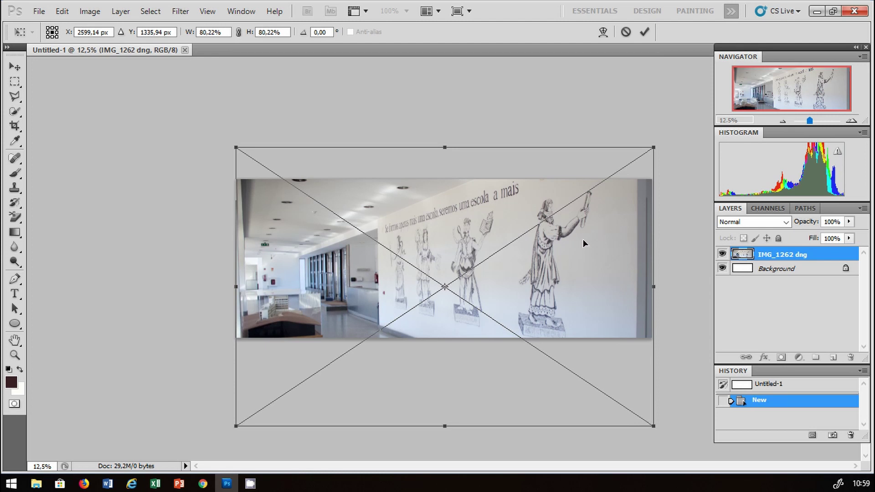
pyautogui.moveTo(557, 275); pyautogui.dragTo(581, 275)
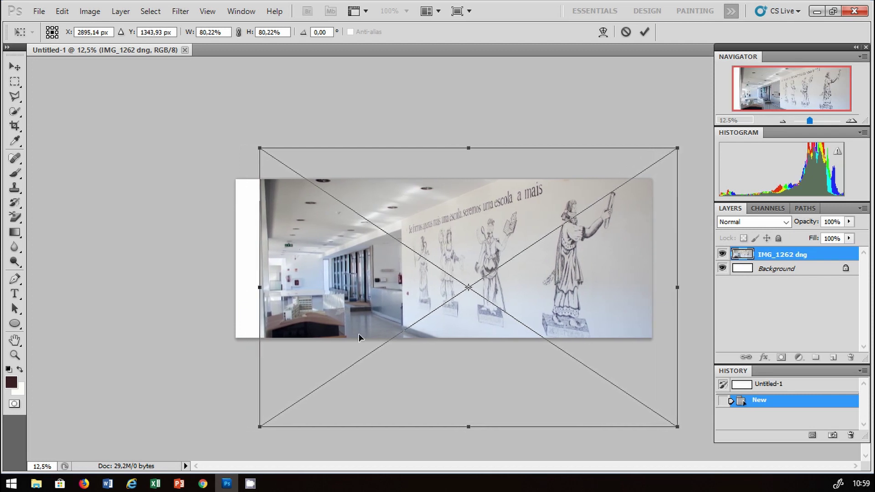
pyautogui.moveTo(260, 427); pyautogui.dragTo(235, 443)
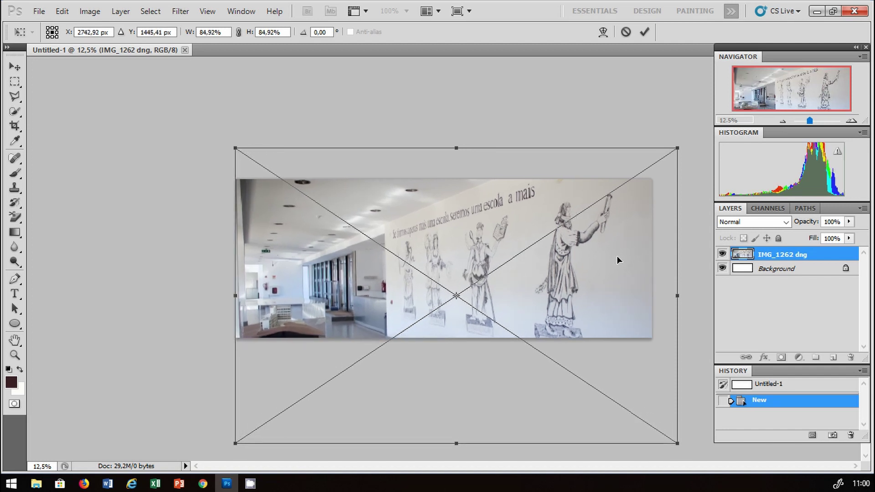
pyautogui.moveTo(617, 254); pyautogui.dragTo(620, 255)
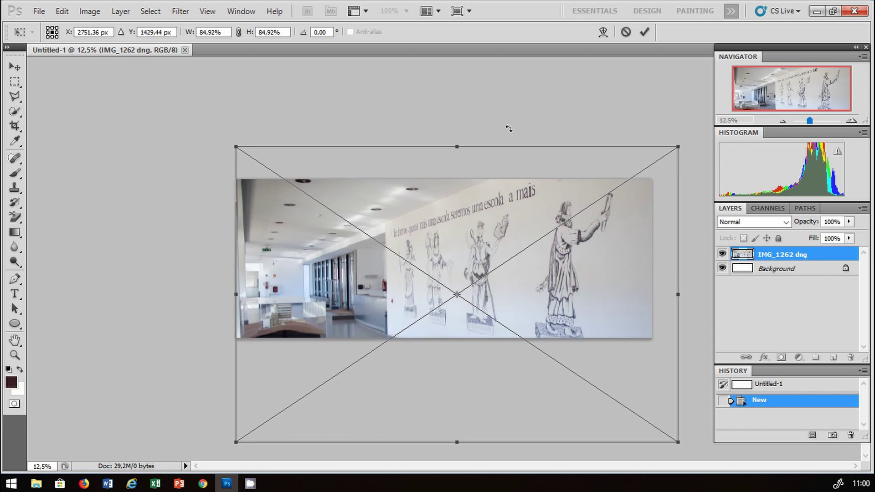
pyautogui.press('m')
pyautogui.press('Return')
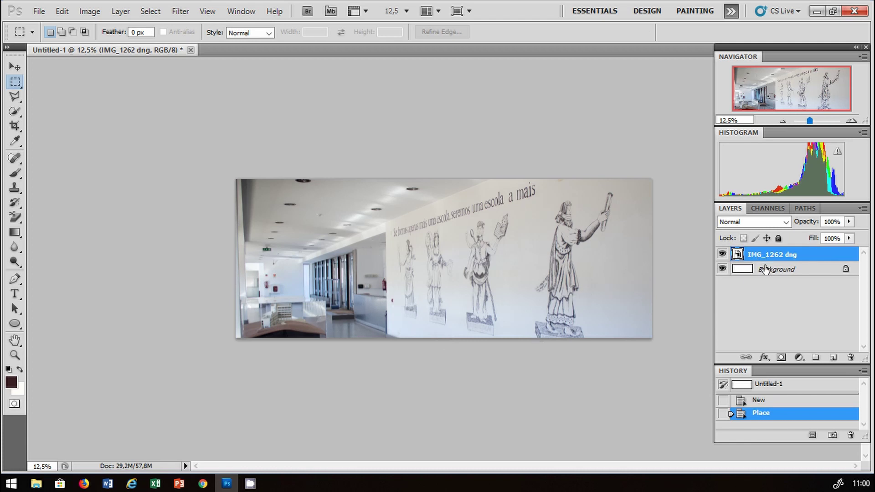
# Step: Unlock the Background layer, converting it into a regular layer named Layer 0
pyautogui.click(742, 270)
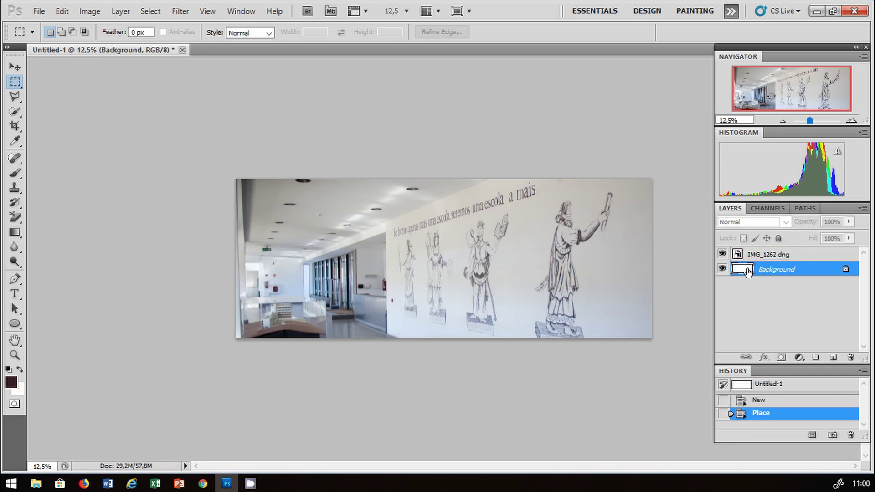
pyautogui.doubleClick(845, 270)
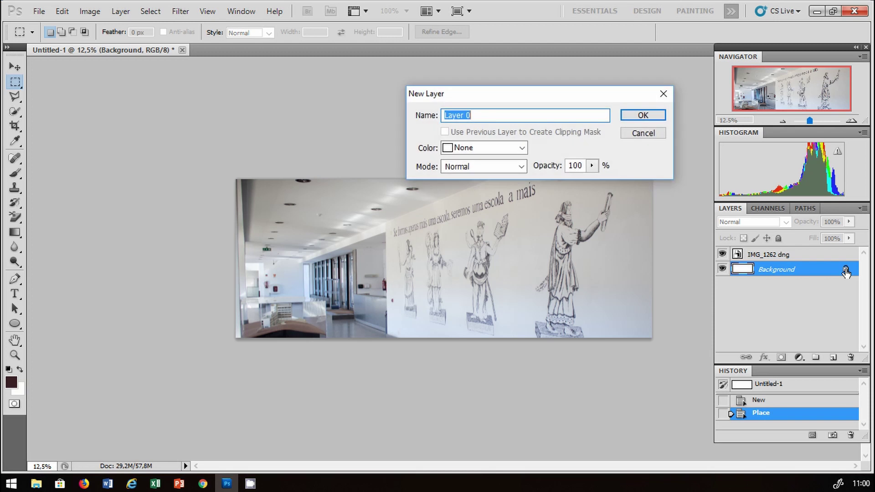
pyautogui.click(647, 116)
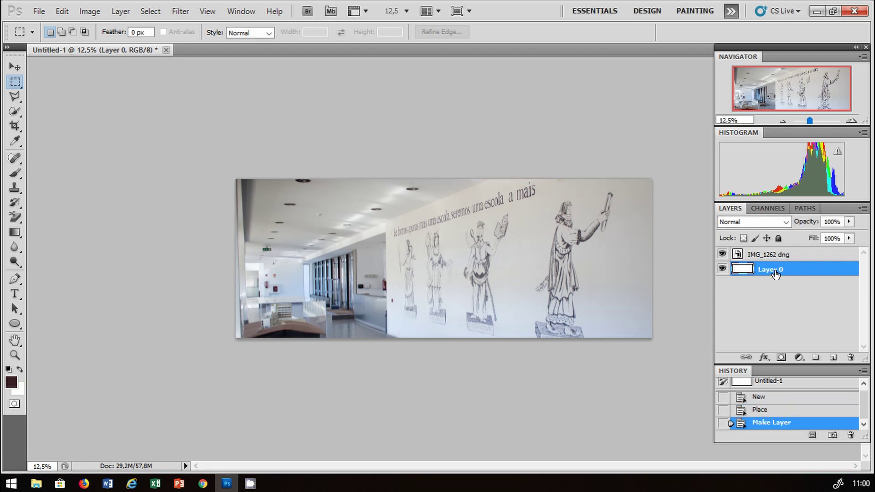